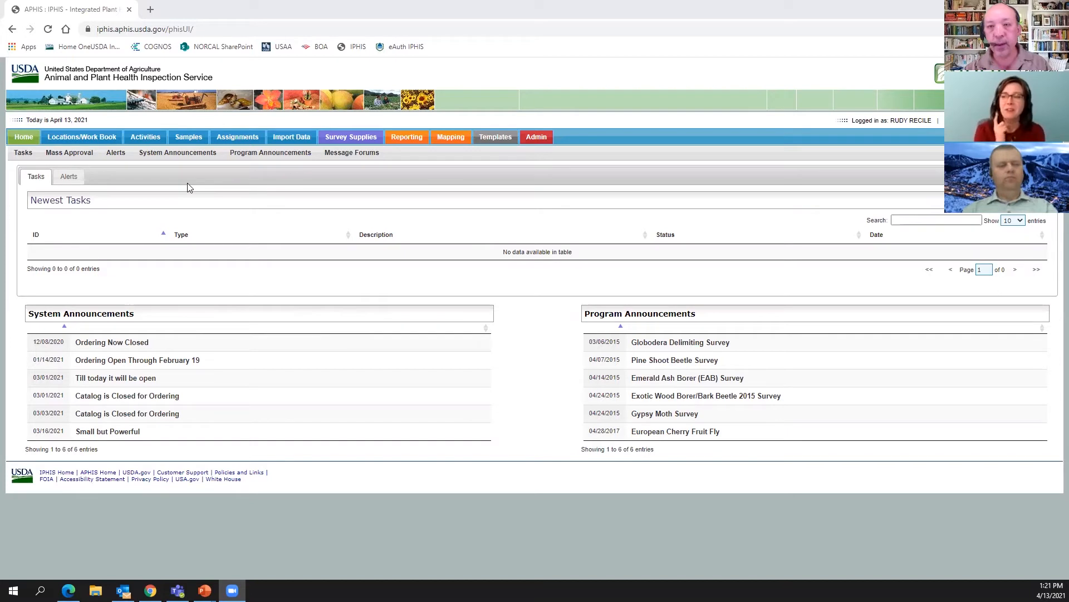
Open the Locations and Work Book Management page and start creating a new location.
left_click(98, 143)
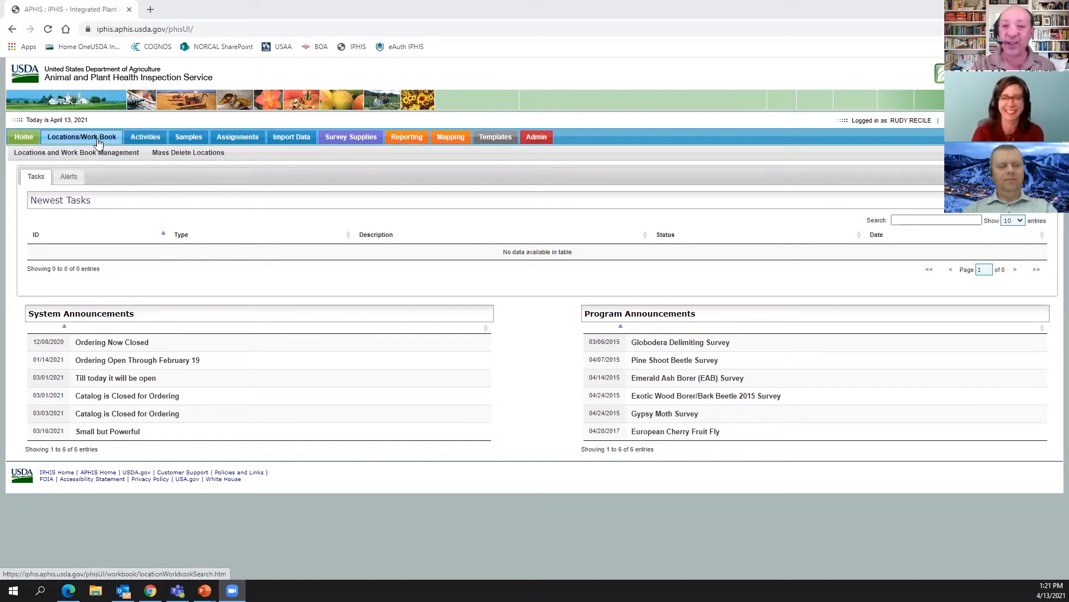
left_click(98, 142)
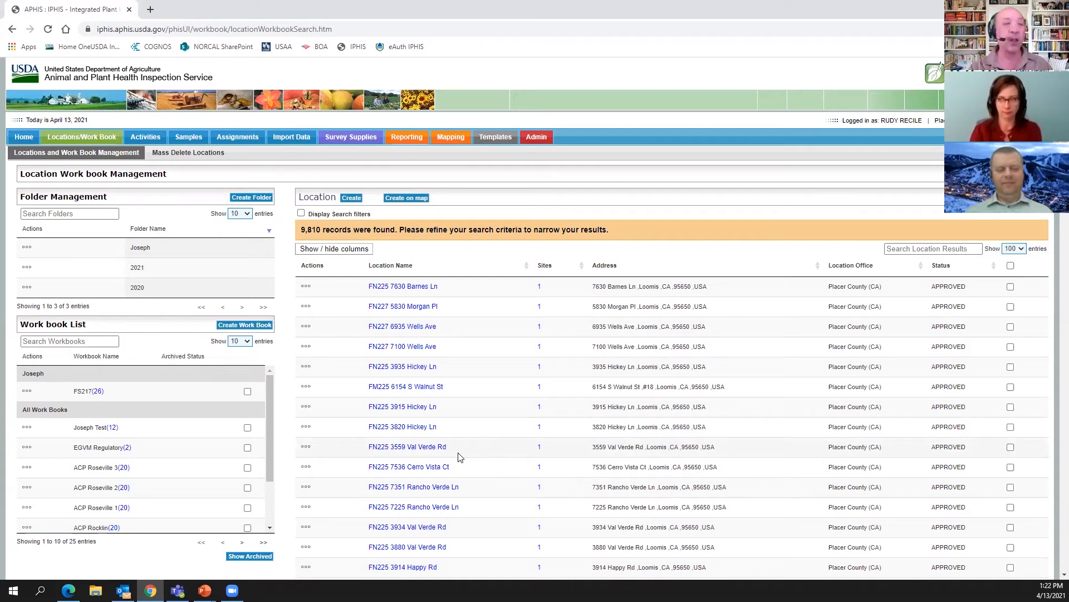
left_click_drag(321, 228, 301, 230)
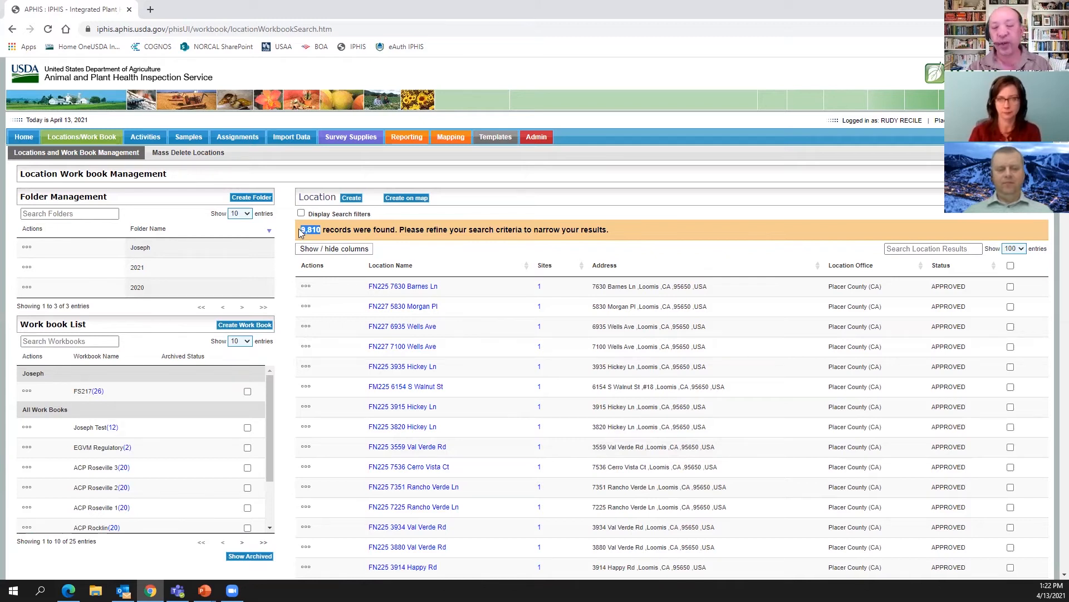
left_click_drag(1065, 128, 1031, 120)
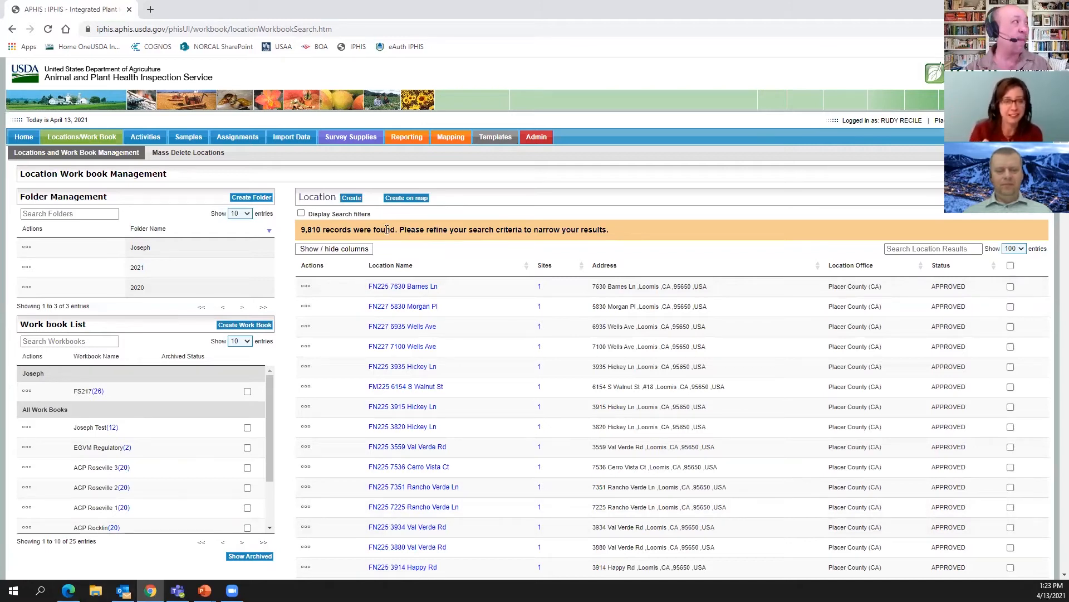
left_click(351, 199)
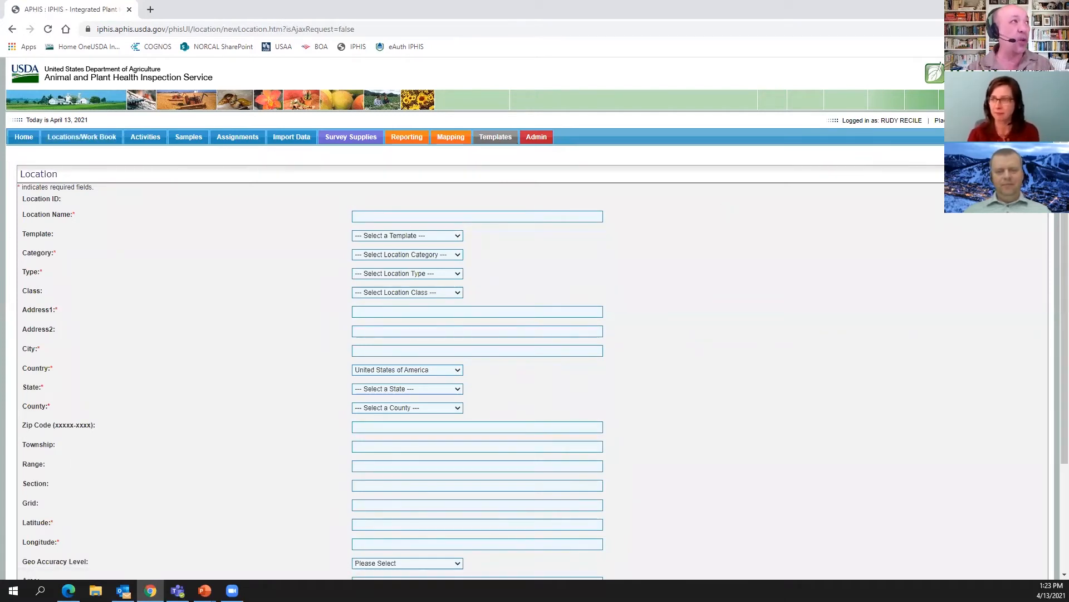
Enlarge the browser's page zoom by two levels for the blank Location form.
left_click(1059, 29)
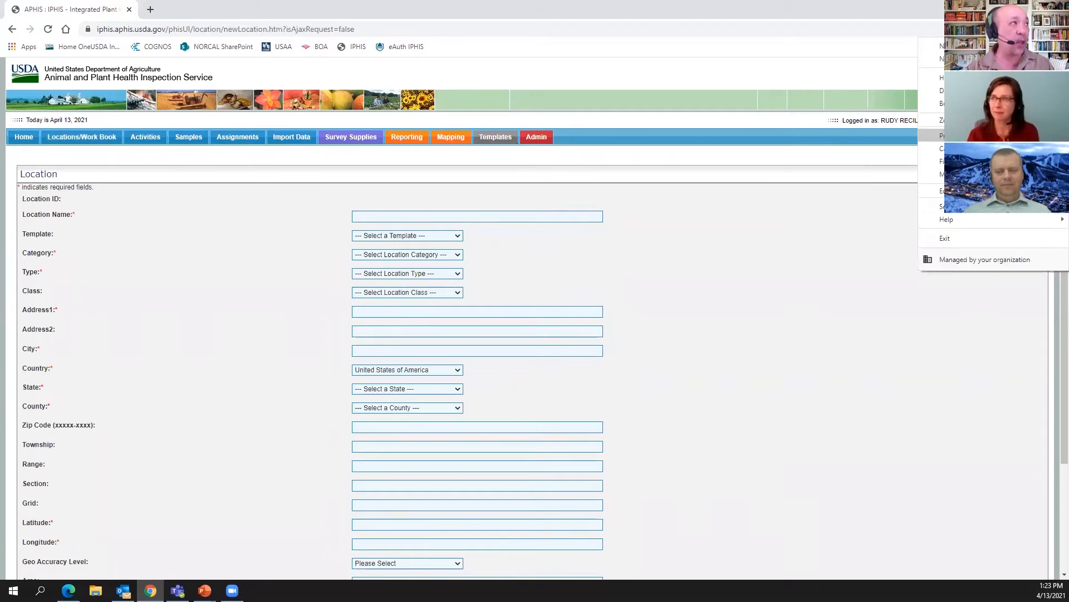
left_click(1037, 120)
left_click(1036, 120)
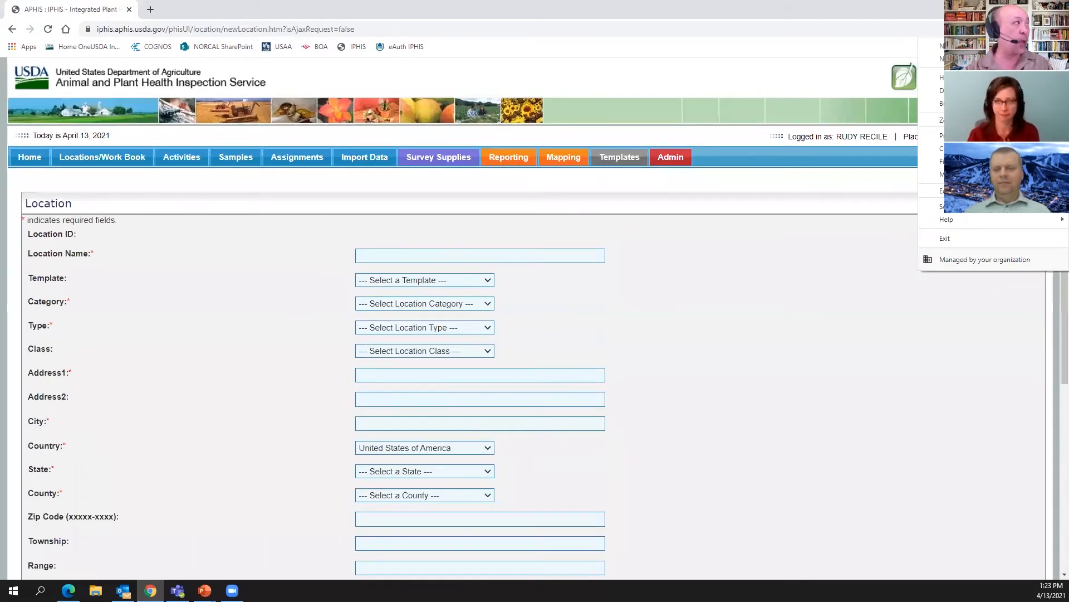
left_click(803, 346)
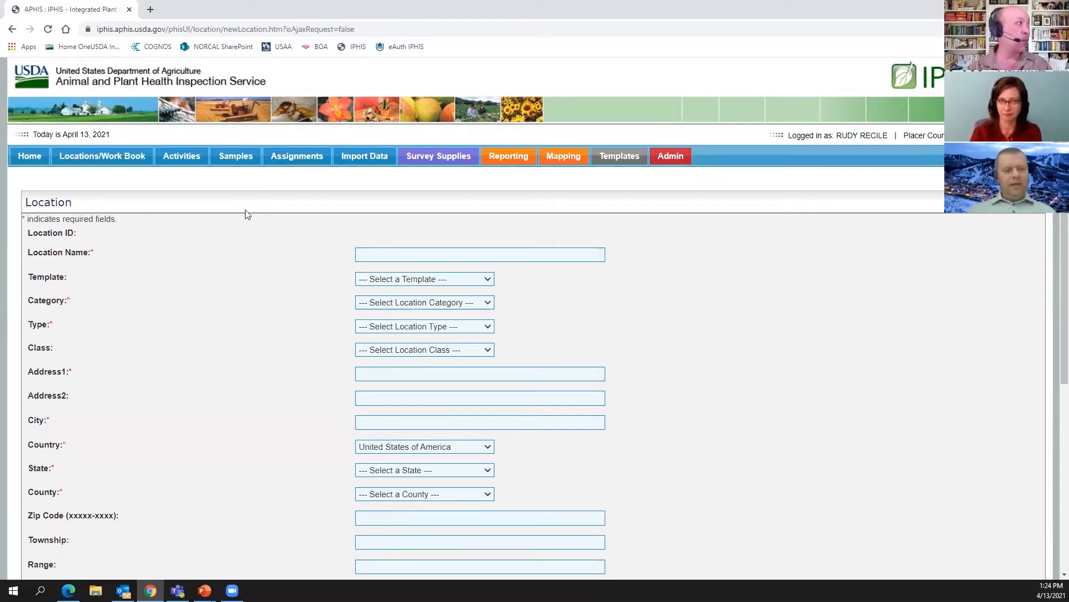
Review the required-fields note and the available location templates without selecting a template.
left_click_drag(117, 221, 28, 220)
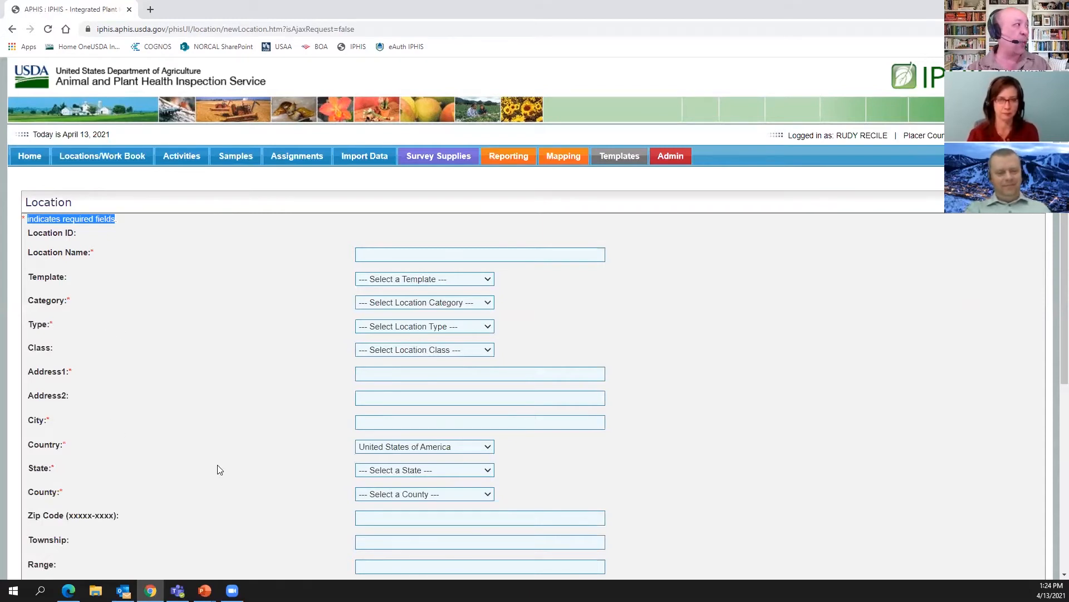
left_click(519, 289)
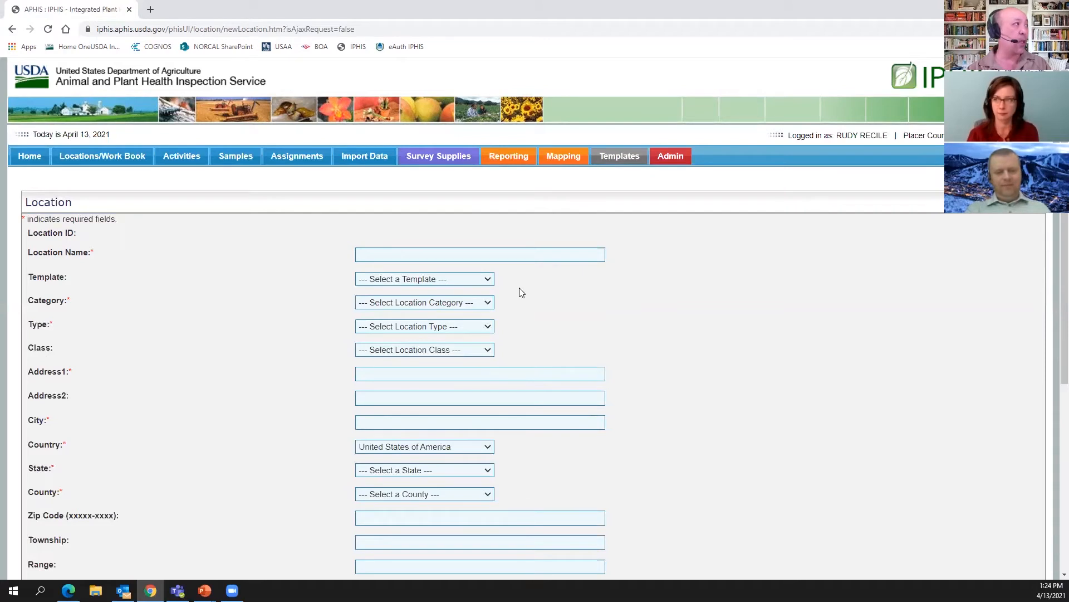
left_click(490, 285)
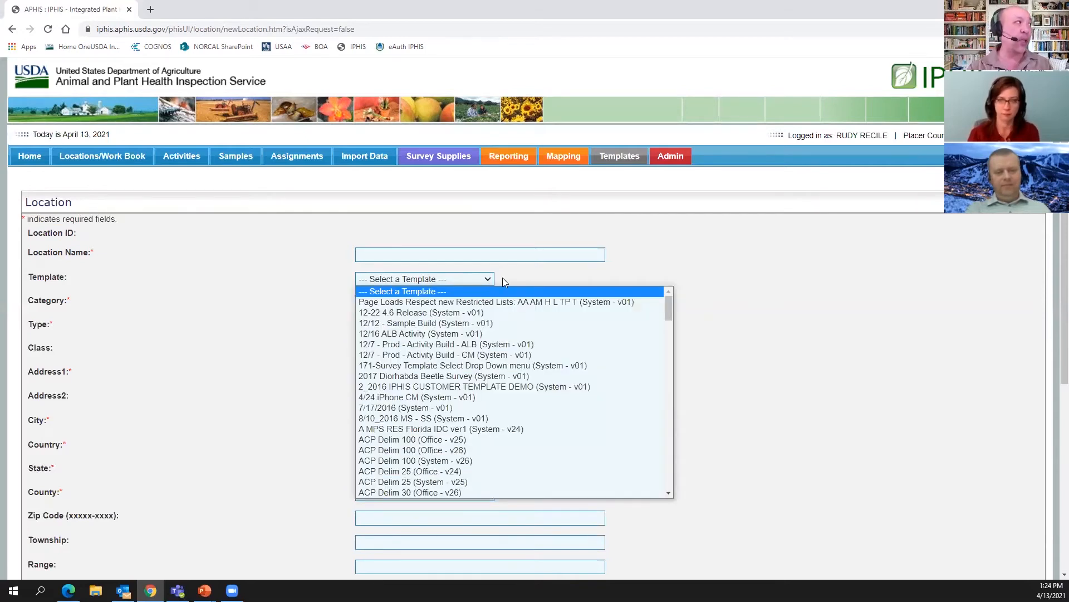
left_click(506, 279)
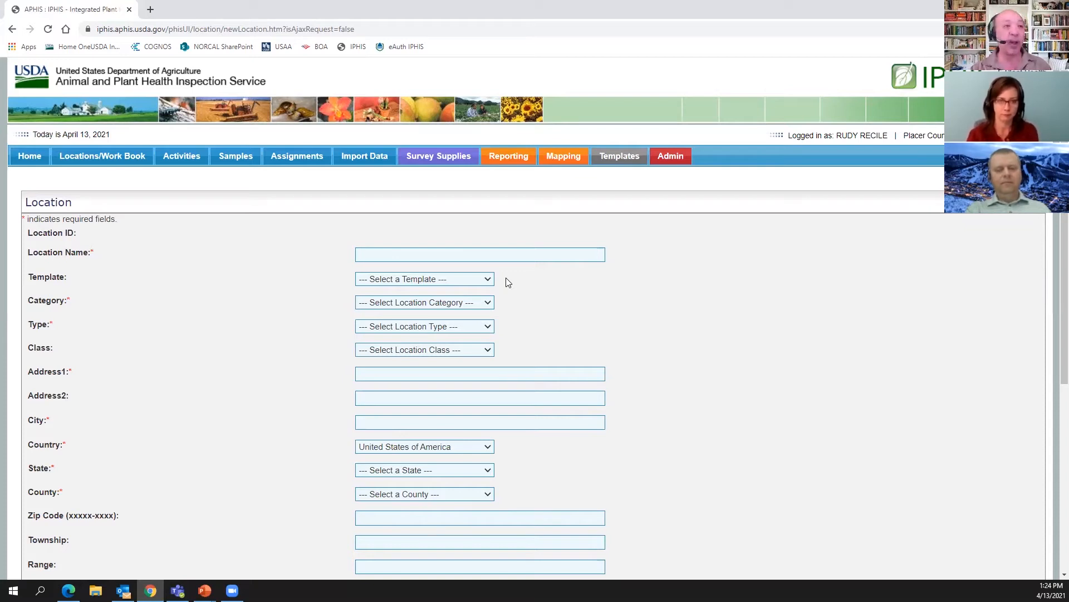
Set the new location's category to Commercial and its type to Grower.
left_click(489, 301)
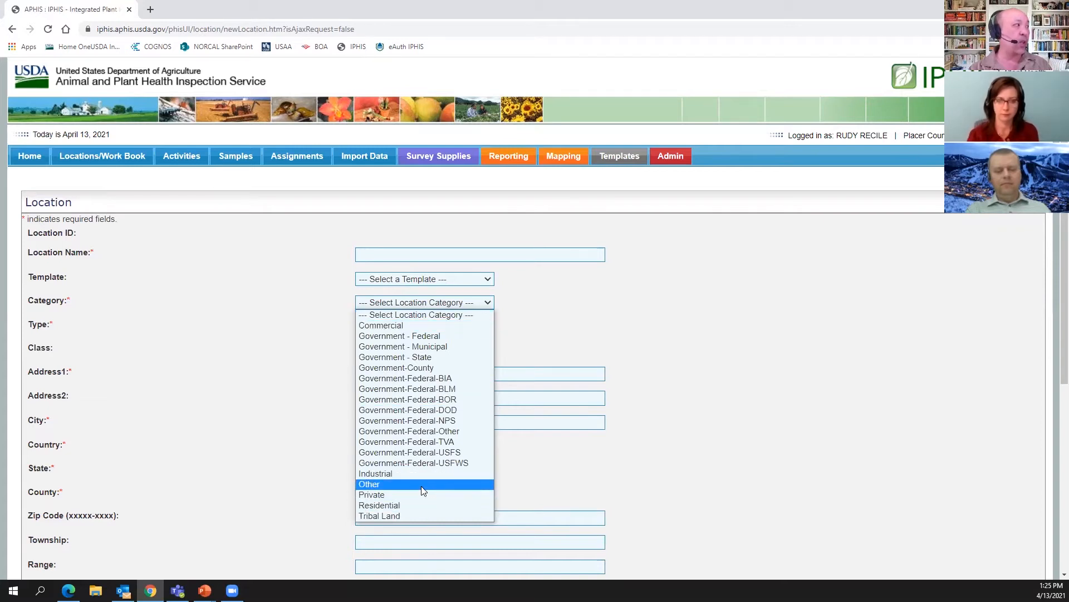
left_click(442, 327)
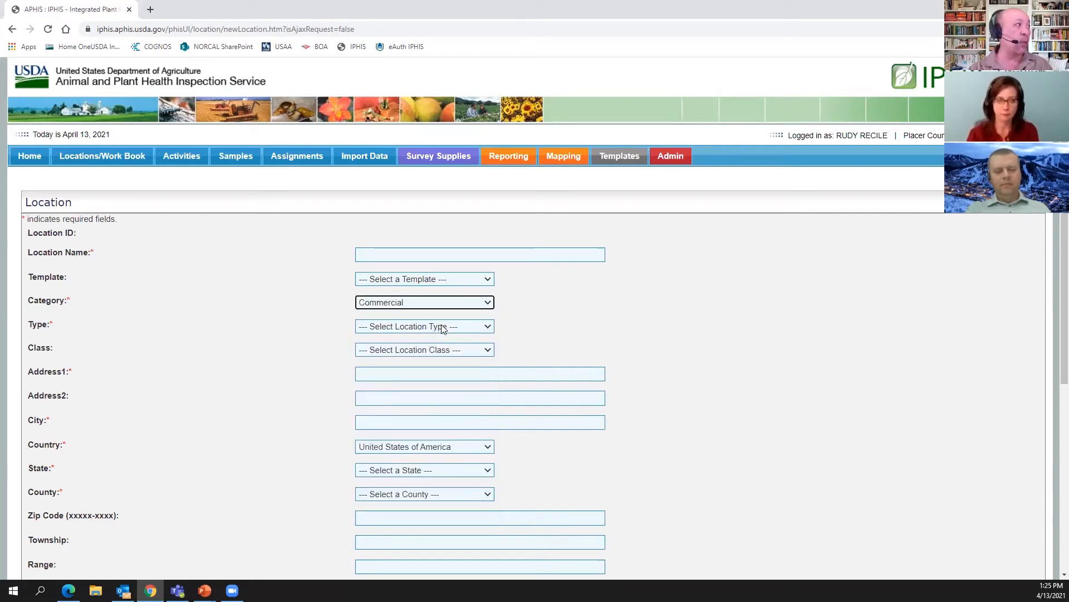
left_click(488, 328)
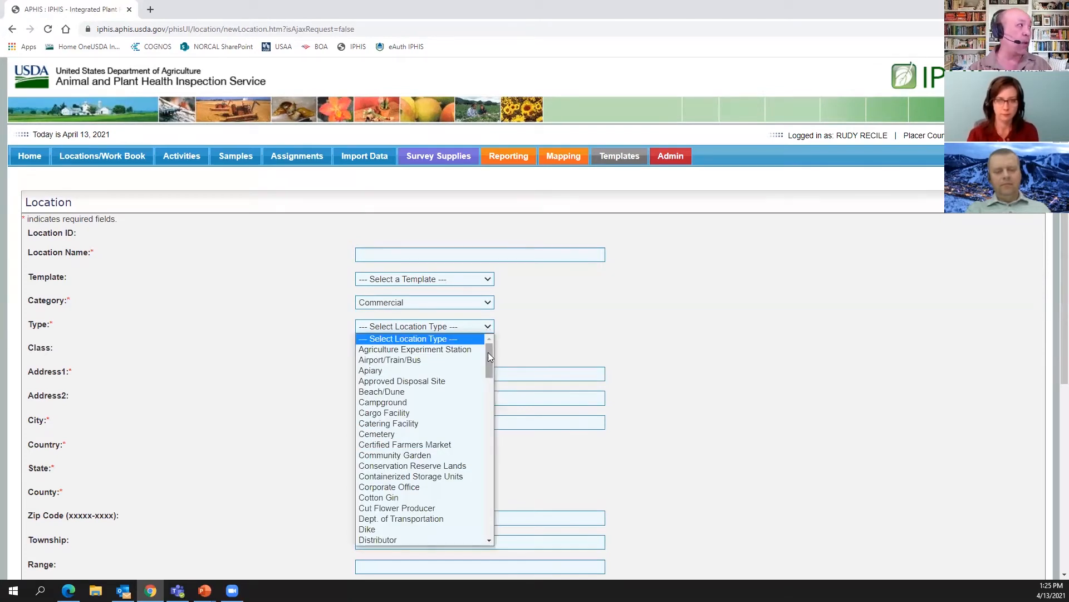
left_click_drag(489, 352, 492, 400)
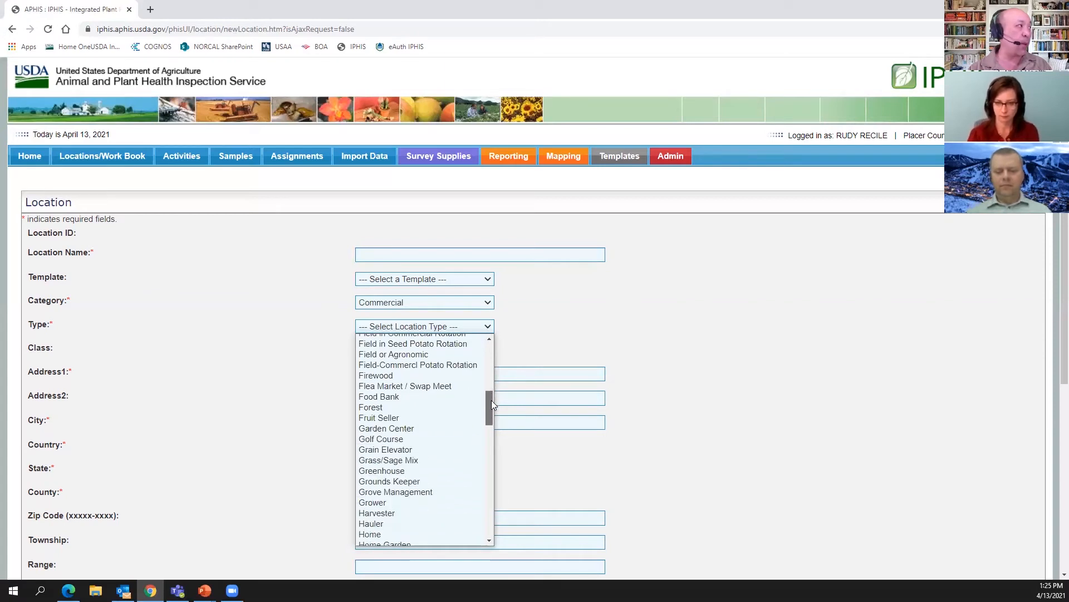
left_click(410, 503)
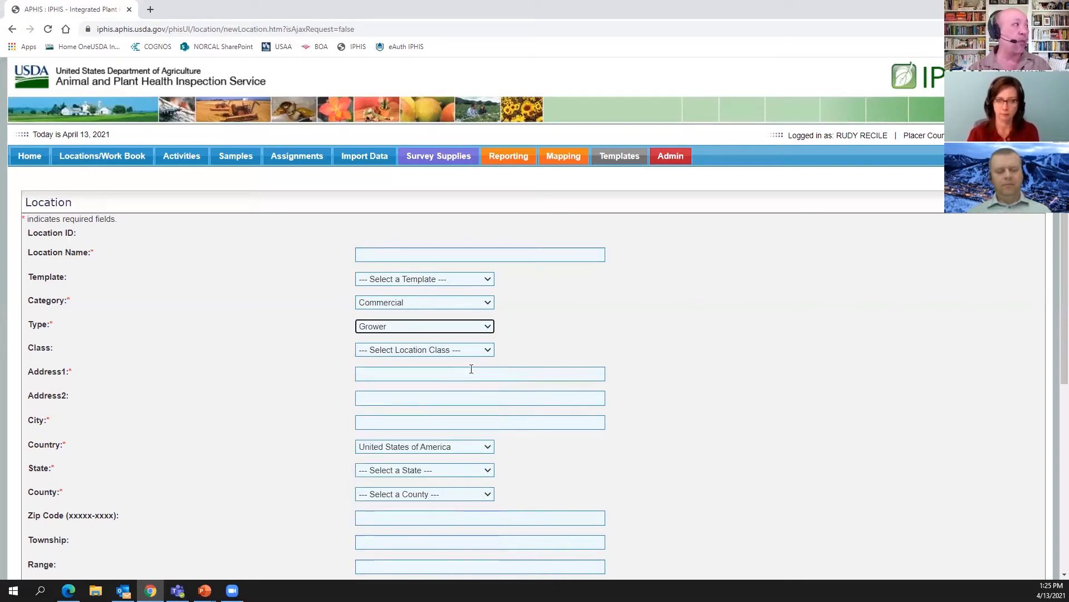
Examine the Class options without choosing one, and review the form's address fields, including Zip Code.
left_click(488, 351)
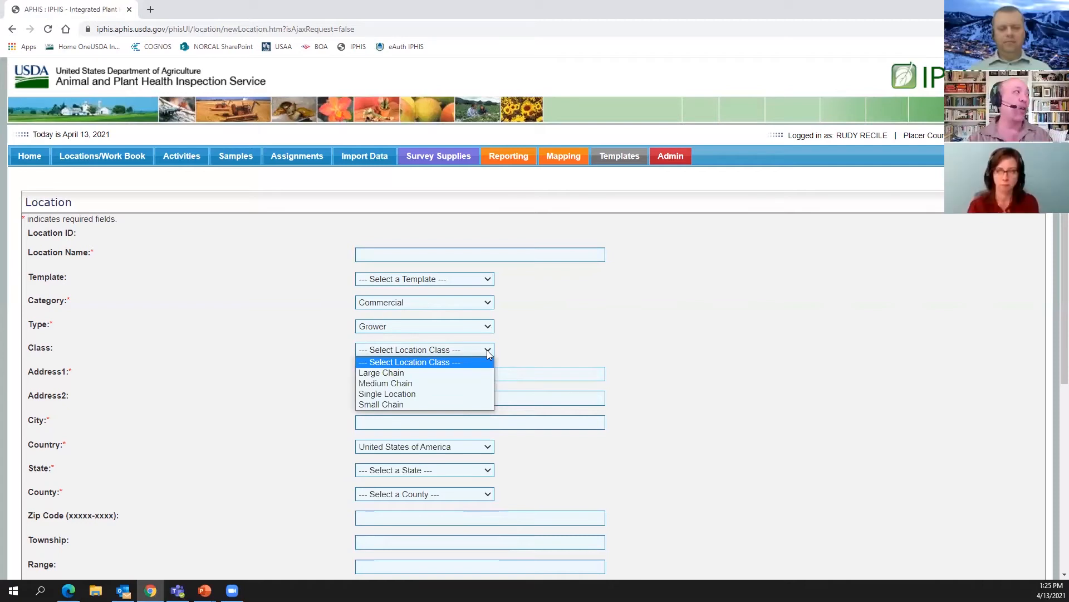
left_click(540, 341)
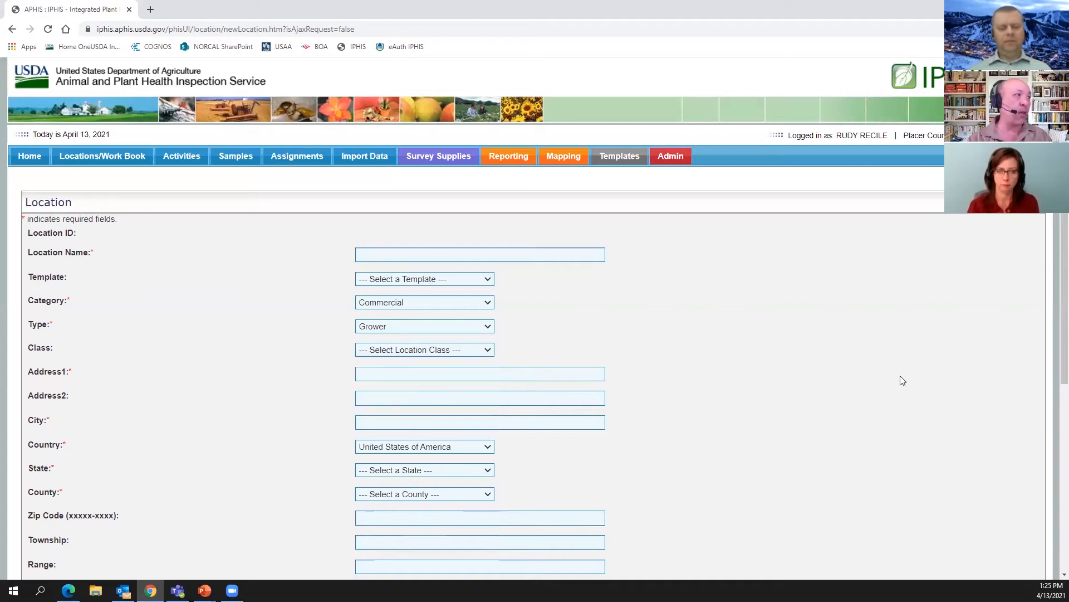
scroll(1062, 234, "down", 1)
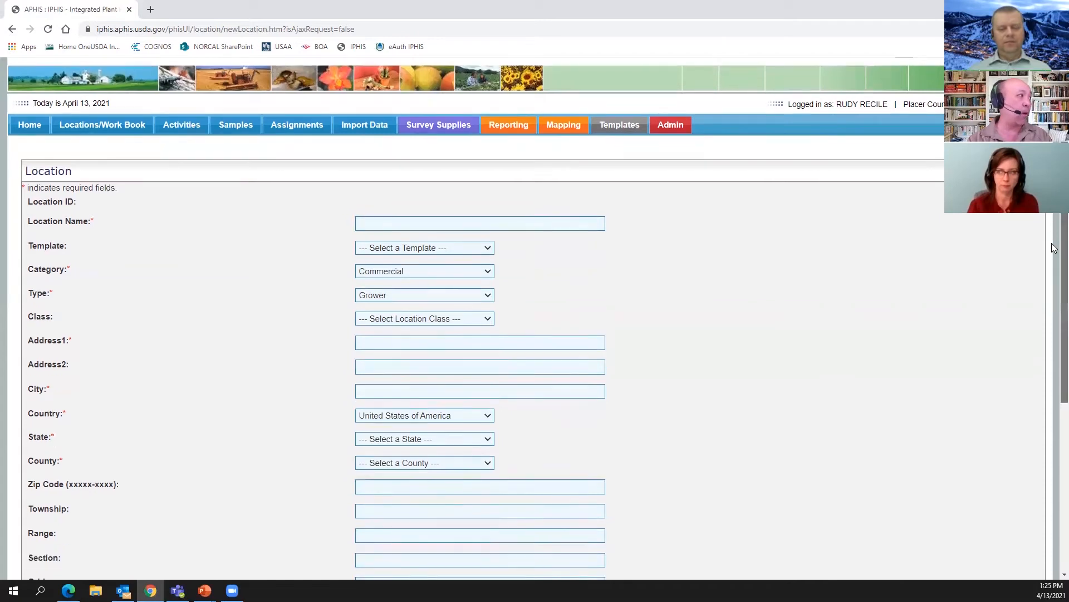
scroll(1063, 234, "down", 1)
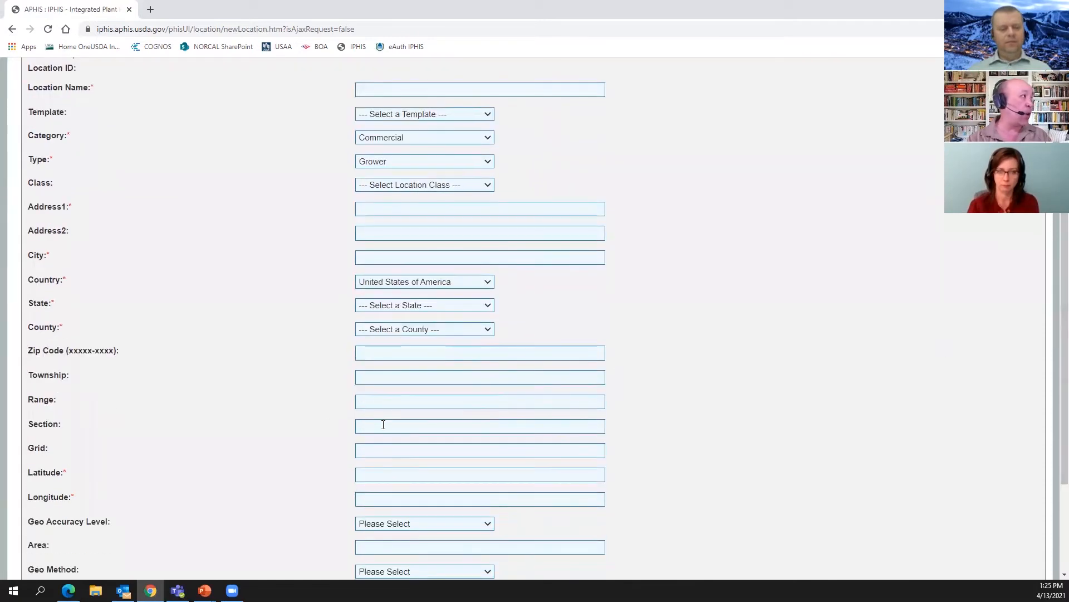
left_click_drag(120, 355, 21, 361)
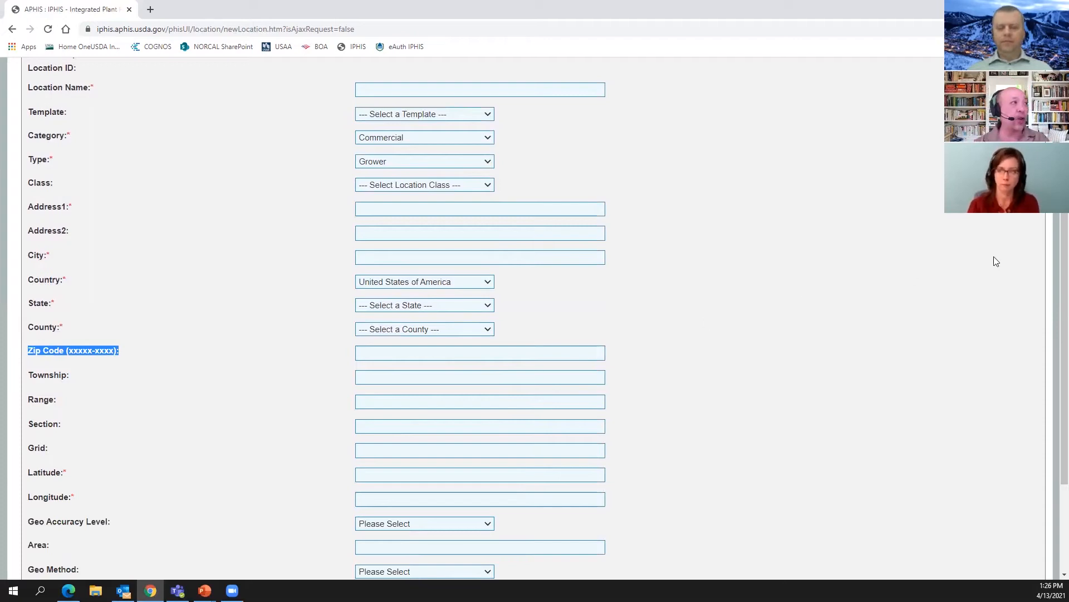
scroll(1054, 287, "up", 3)
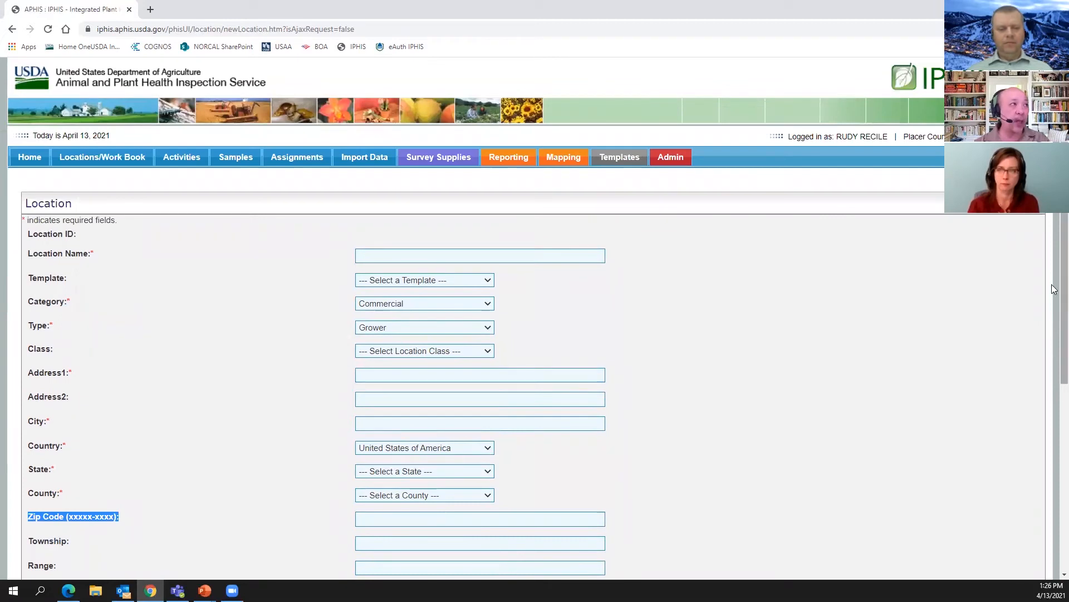
Examine the Geo Accuracy Level and Geo Method options and the remaining fields at the end of the Location form.
scroll(1050, 328, "down", 2)
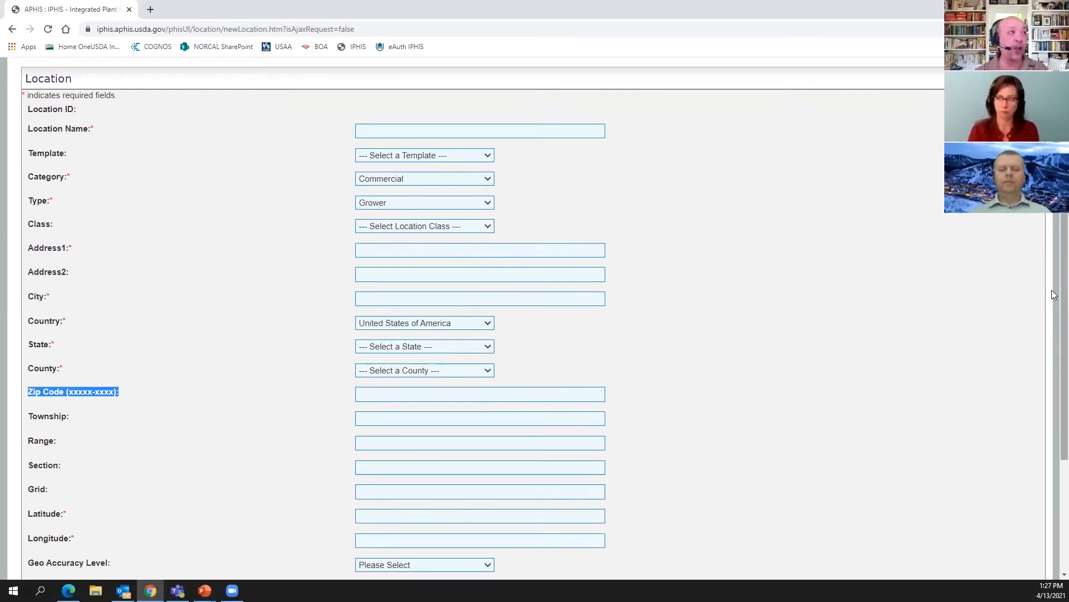
scroll(1053, 334, "down", 2)
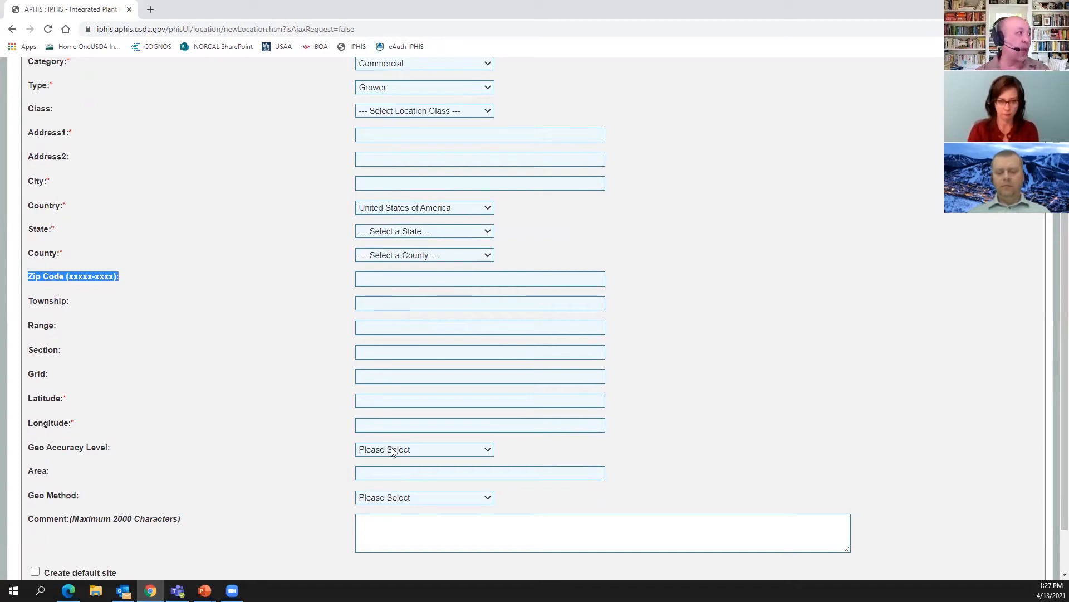
left_click(488, 450)
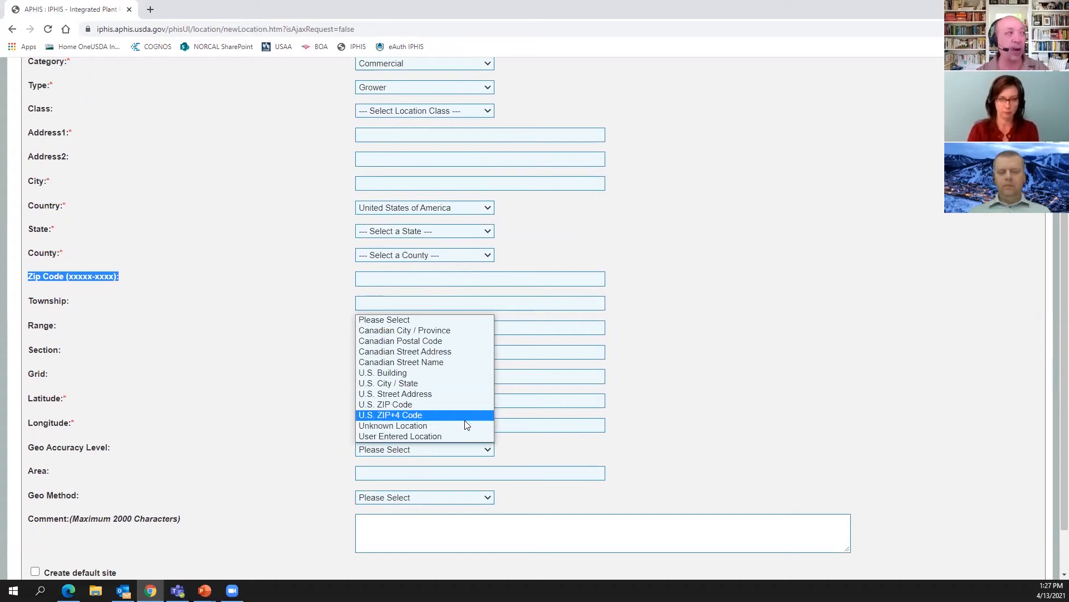
left_click(672, 443)
left_click(672, 443)
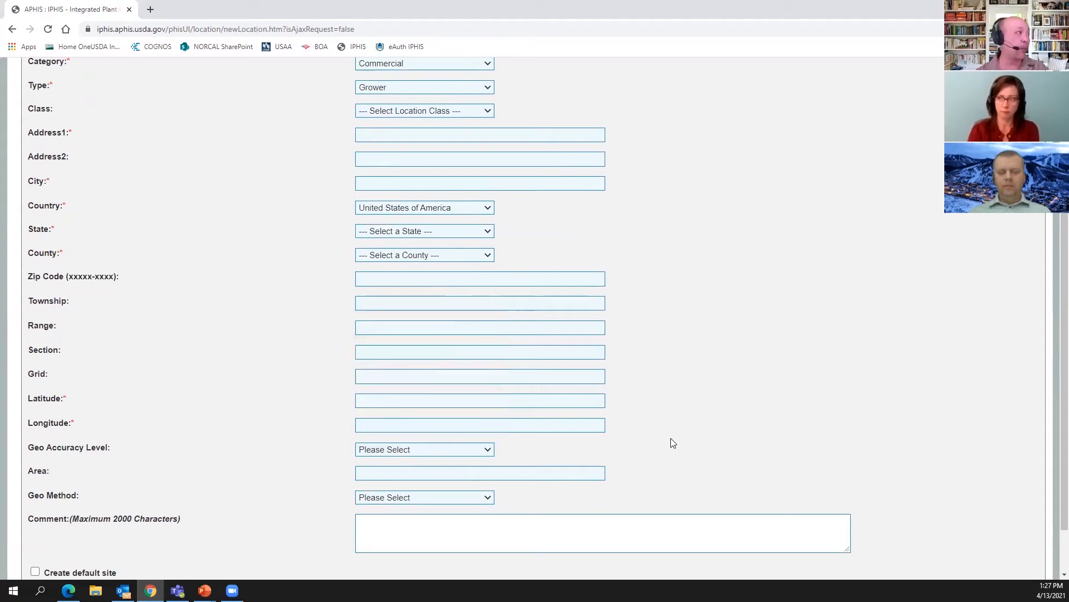
left_click(487, 498)
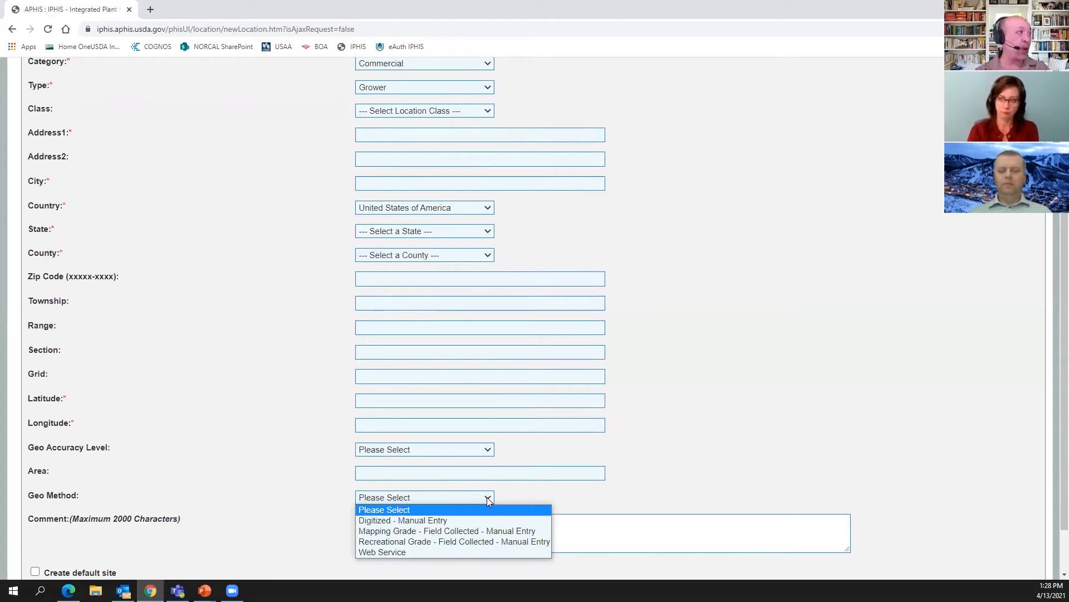
left_click(743, 469)
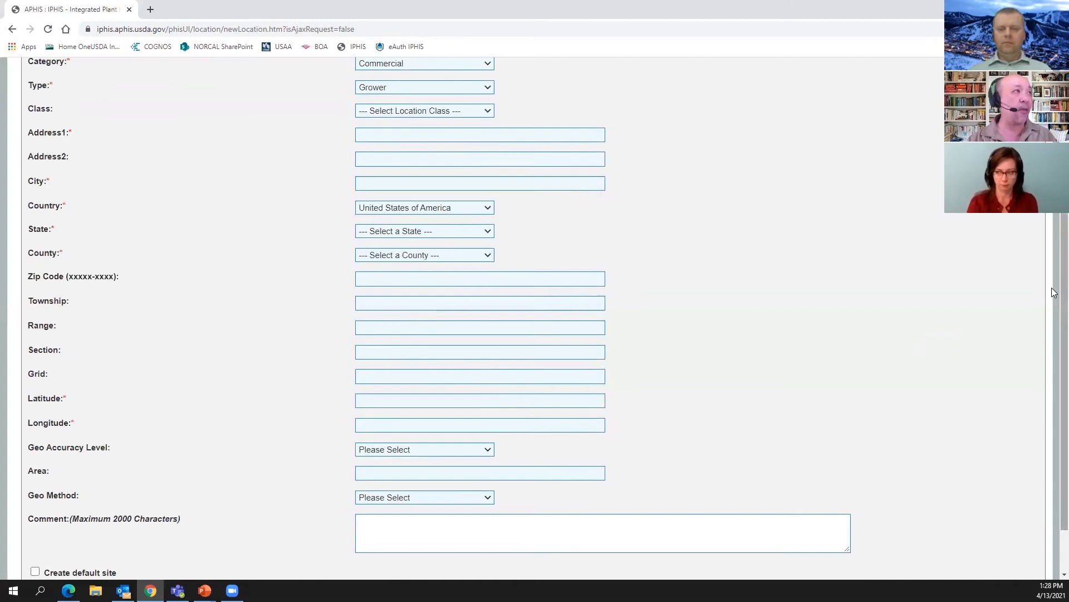
scroll(1052, 292, "down", 2)
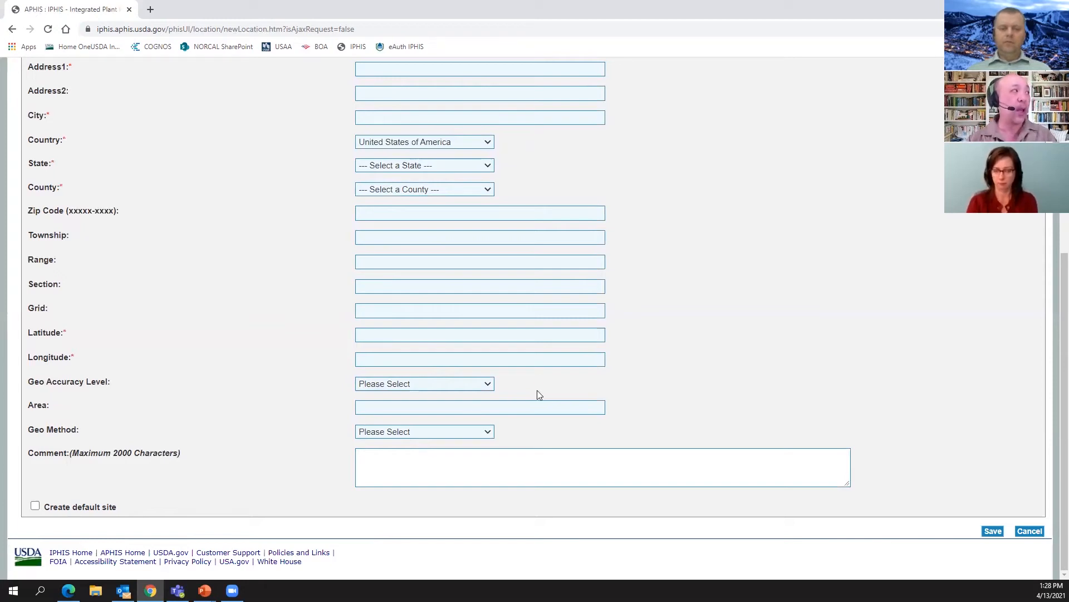
scroll(1031, 261, "up", 3)
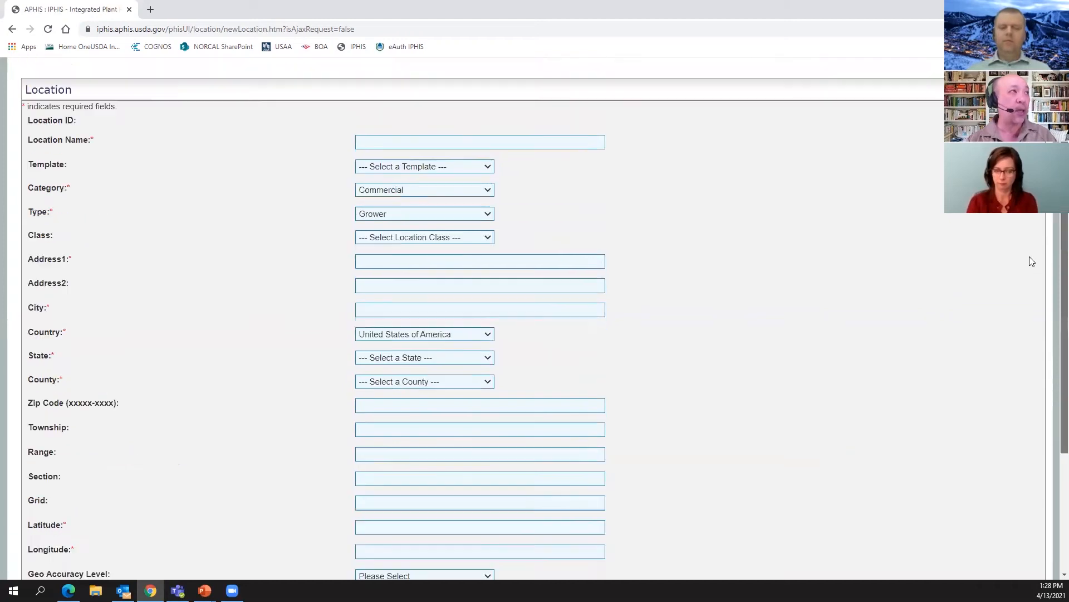
scroll(1031, 262, "up", 2)
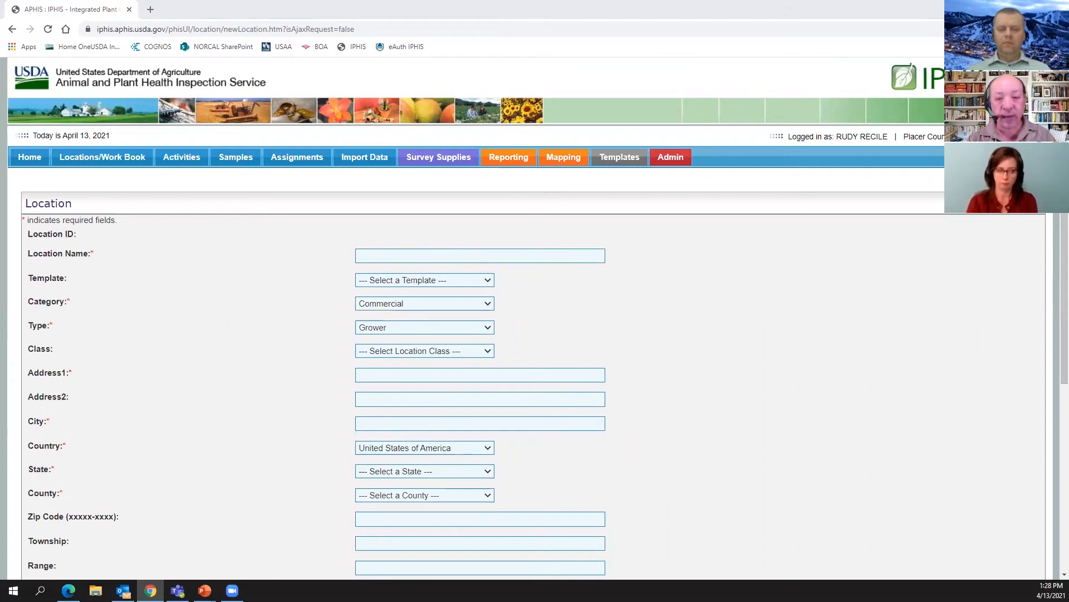
Enter "John E. Moss Federal Building" as the location name in the new Location form.
key("alt+Tab")
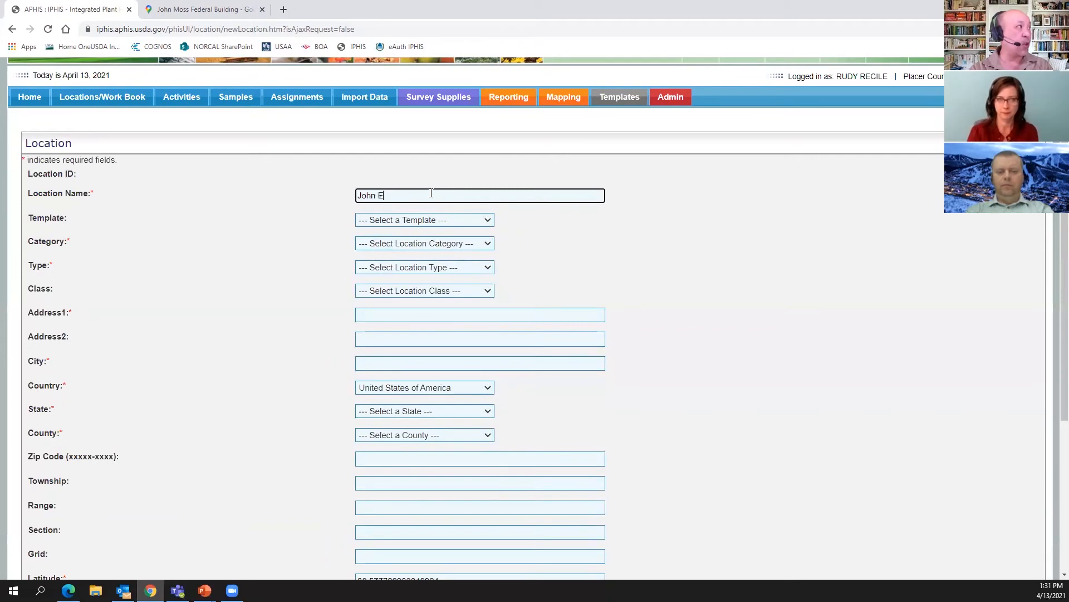
type("Moss F")
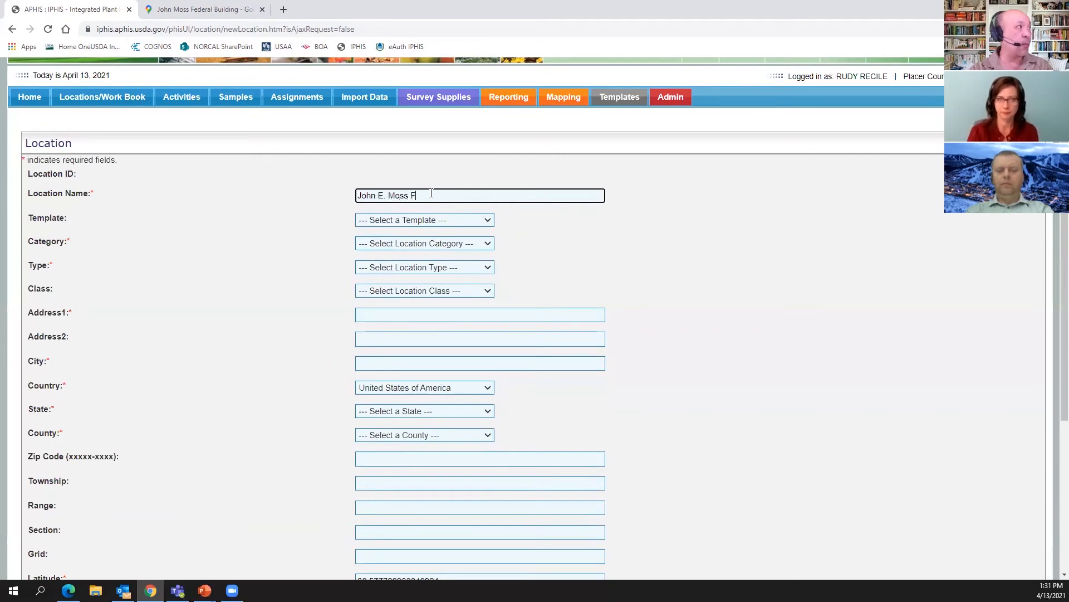
type("ederal Building")
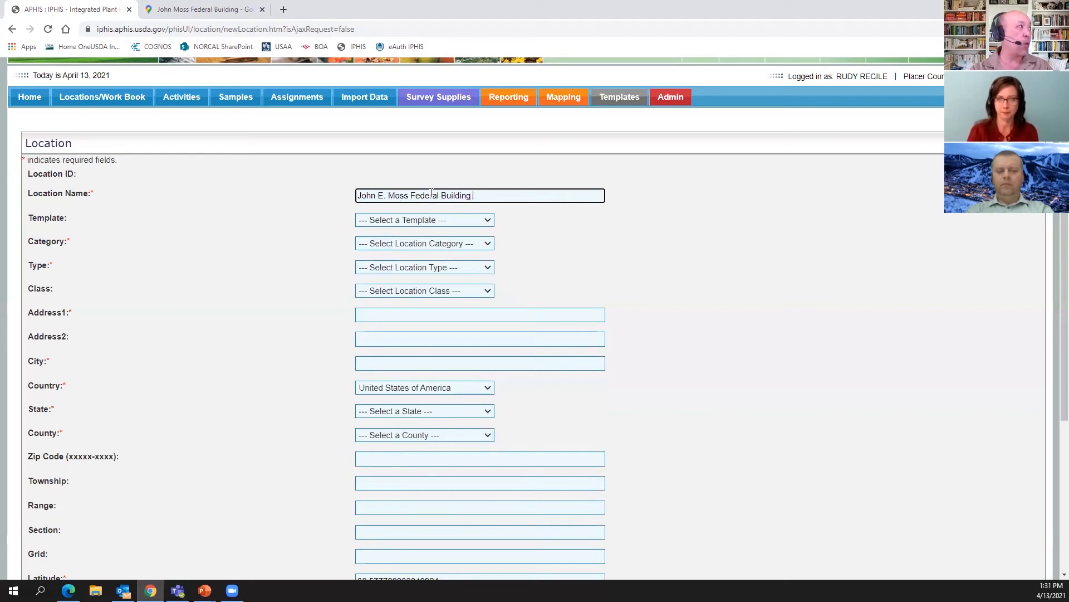
Set the new location's category to Government - Federal and its type to Other.
left_click(488, 244)
left_click(461, 278)
left_click(477, 268)
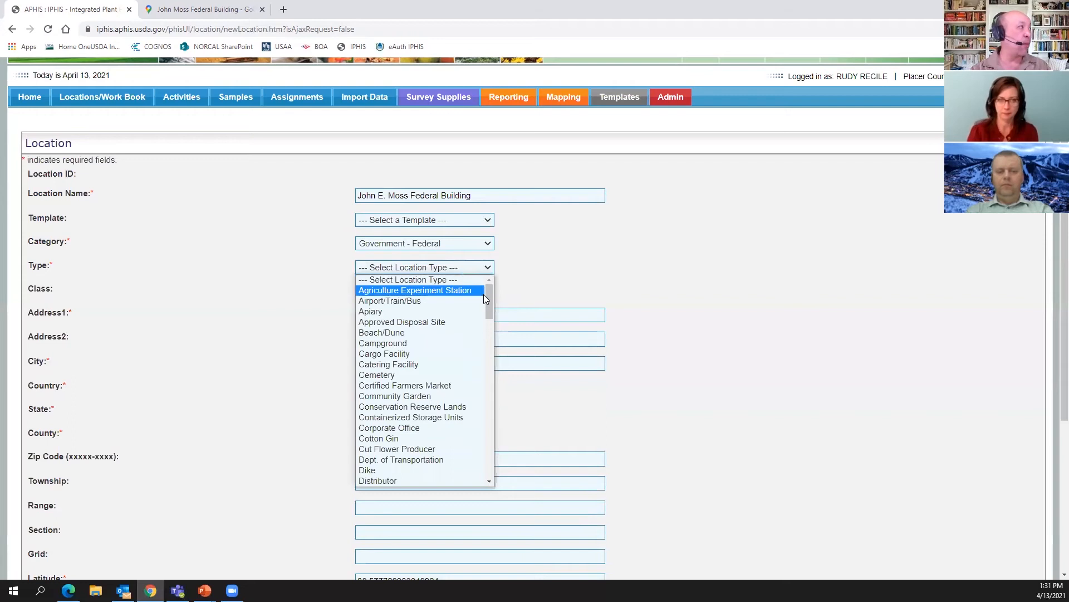
left_click_drag(488, 296, 499, 443)
Fill in the building's street address, with Sacramento as the city, California as the state and SACRAMENTO as the county.
left_click(371, 314)
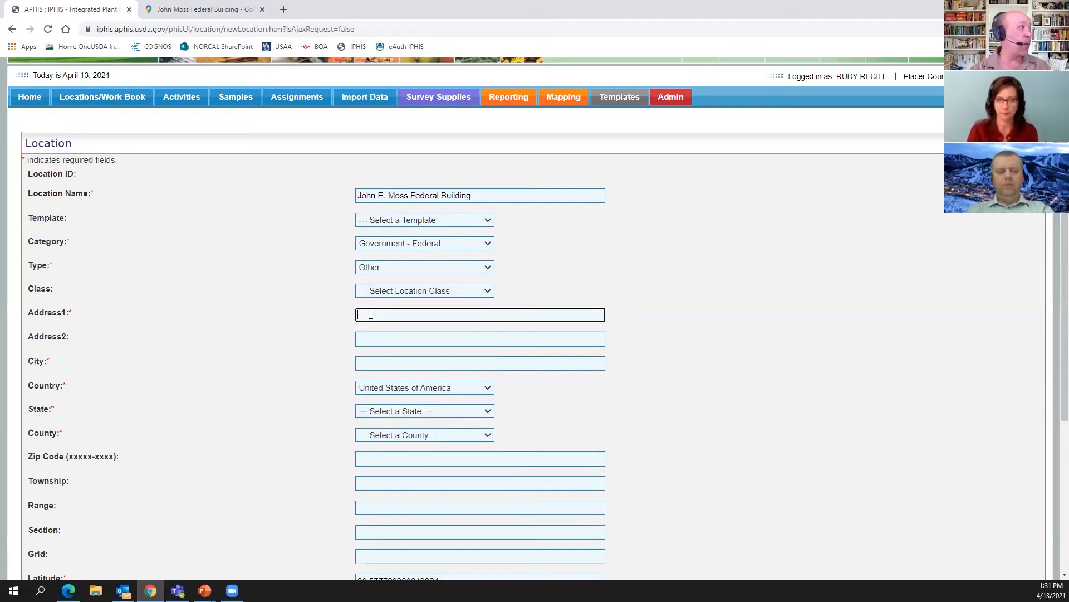
type("650")
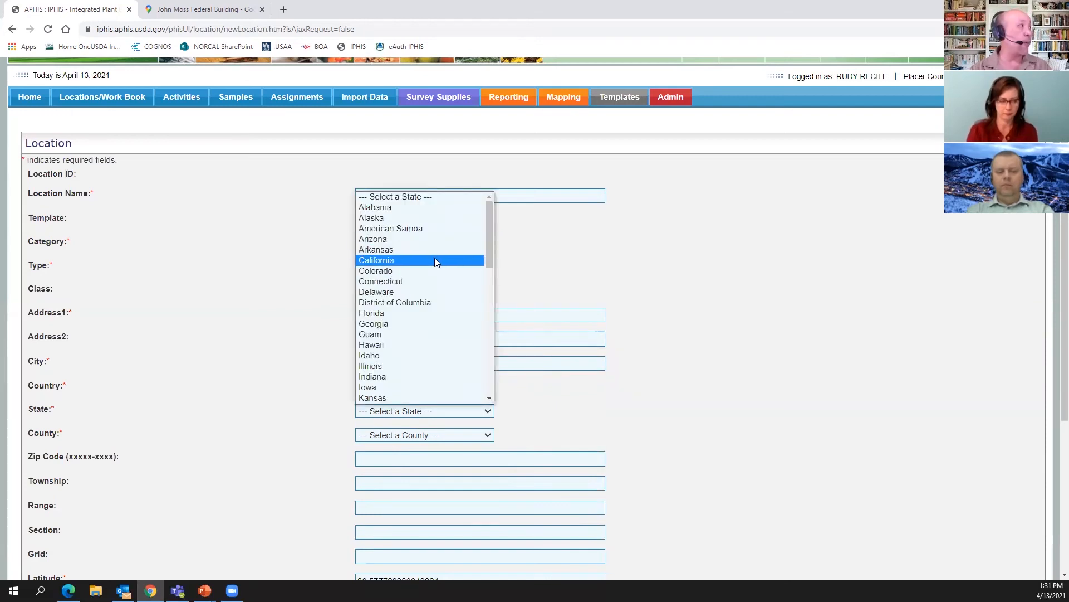
left_click(435, 257)
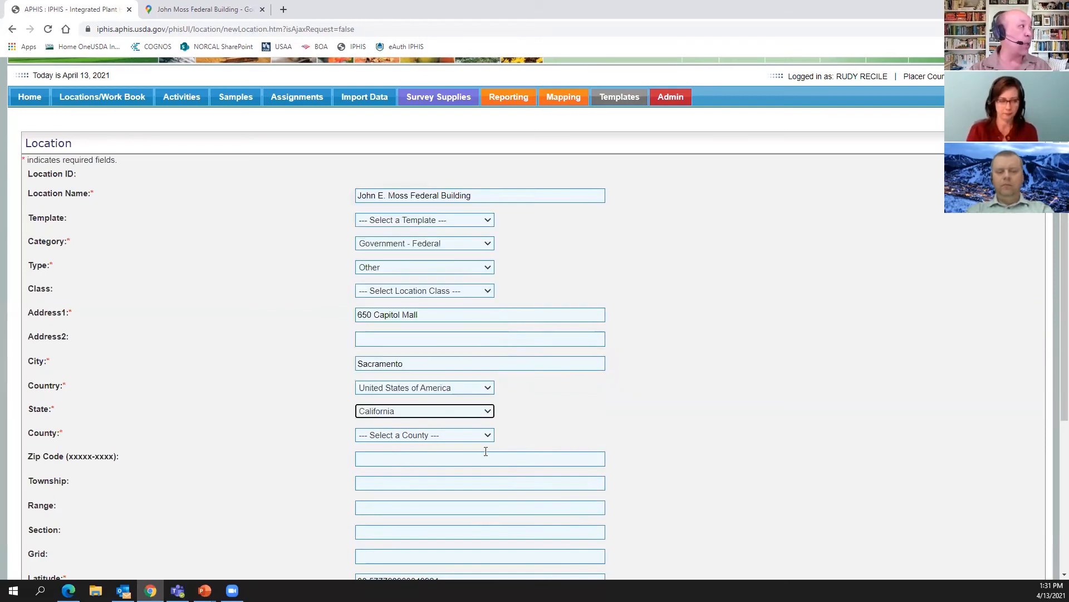
left_click(472, 437)
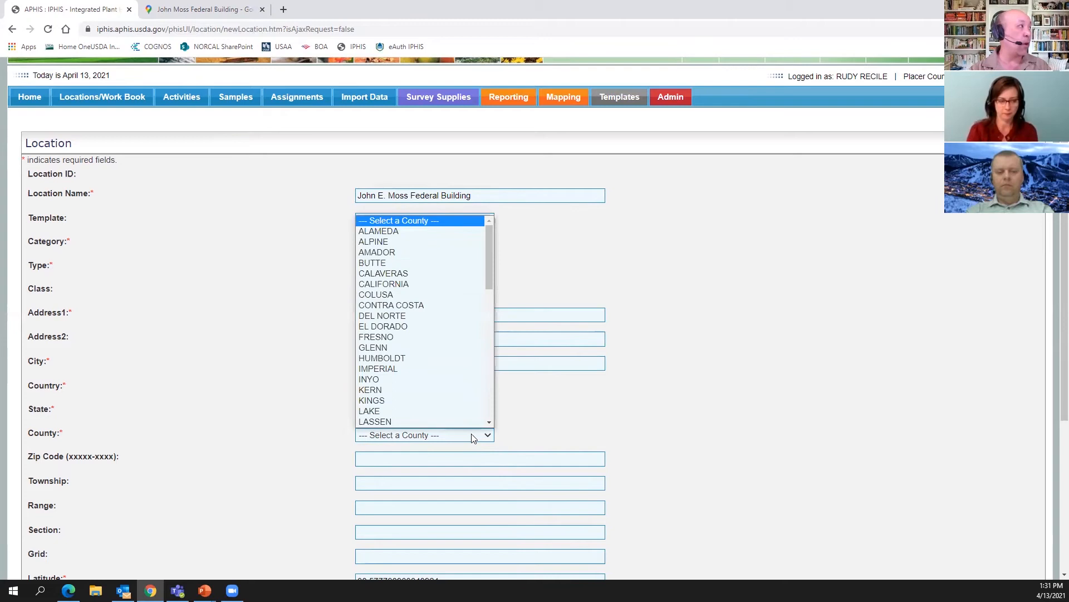
left_click(492, 408)
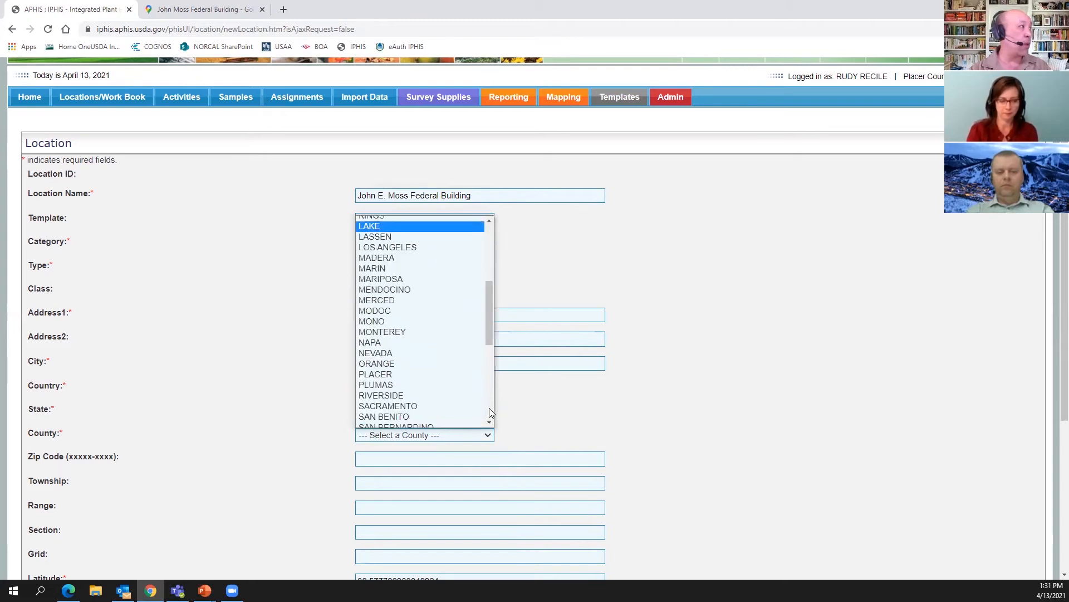
left_click(465, 406)
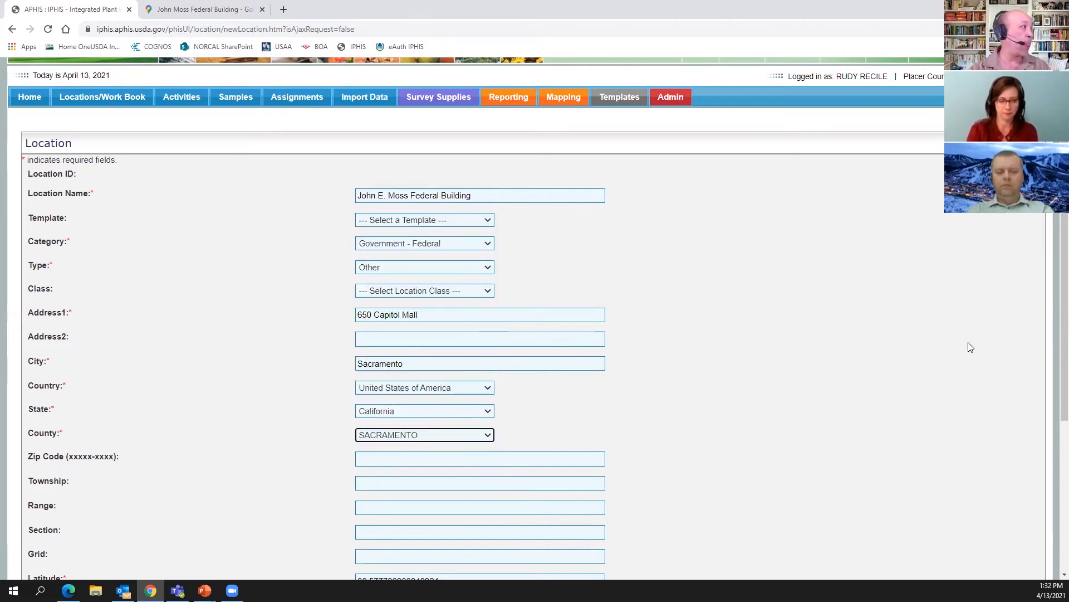
Set the location's Geo Method to Digitized - Manual Entry and its Geo Accuracy Level to U.S. Building.
left_click_drag(1064, 256, 1064, 384)
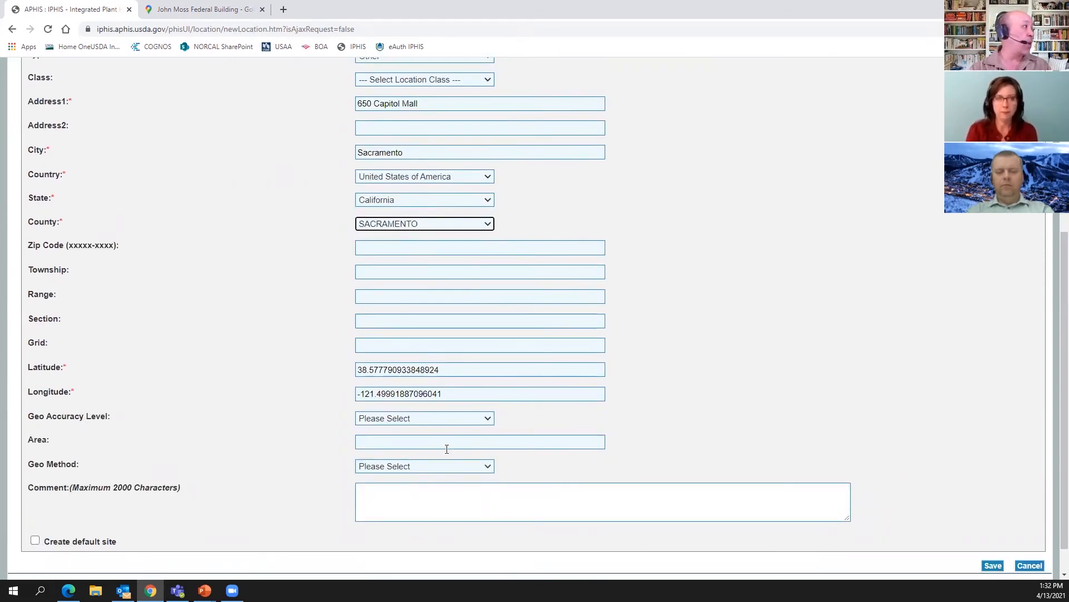
left_click(488, 468)
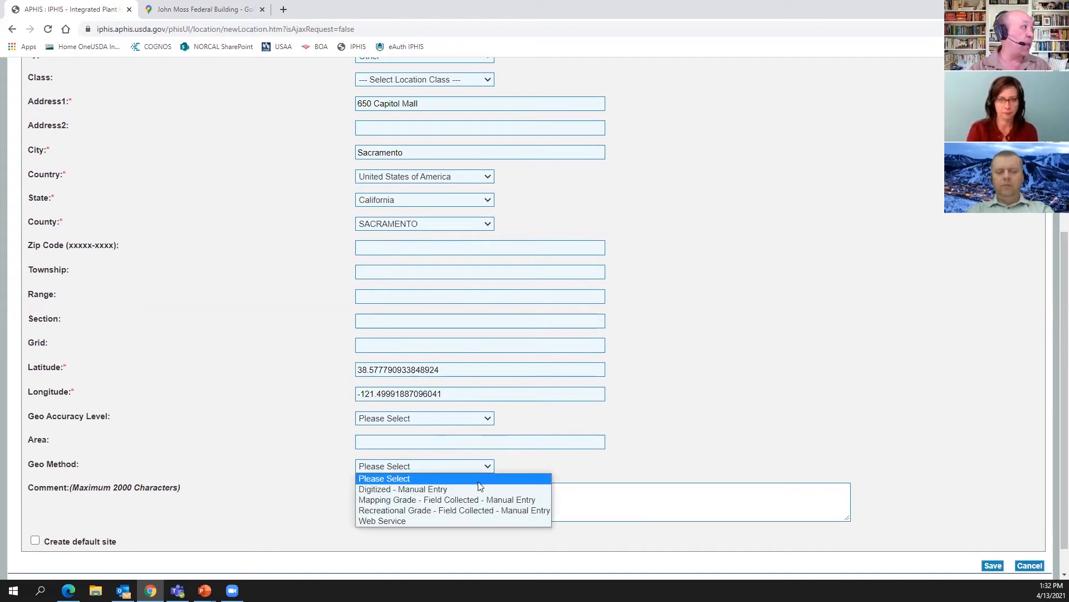
left_click(475, 488)
left_click(488, 419)
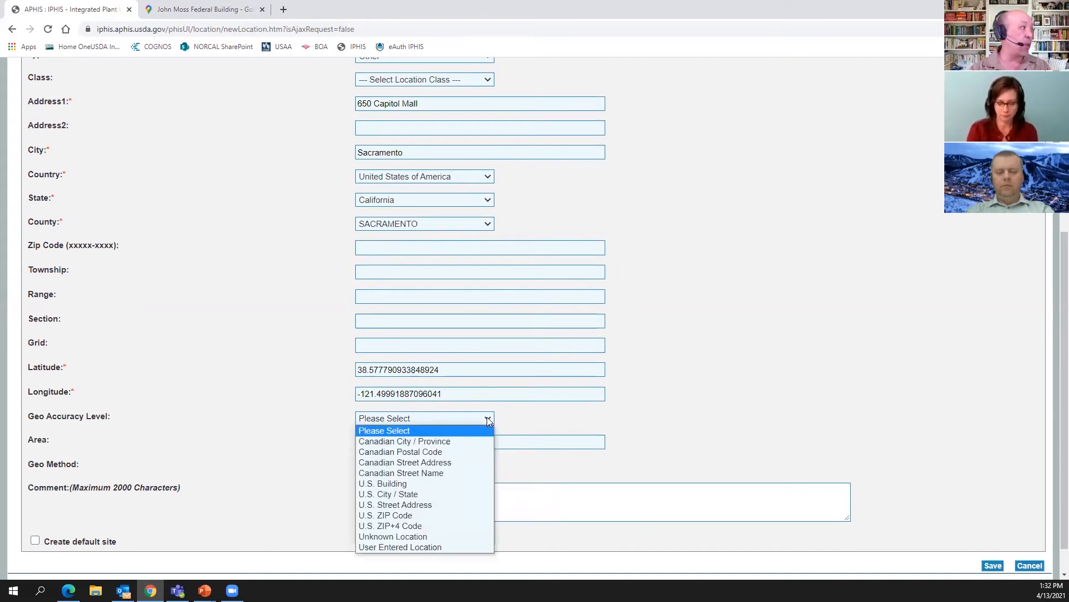
left_click(450, 483)
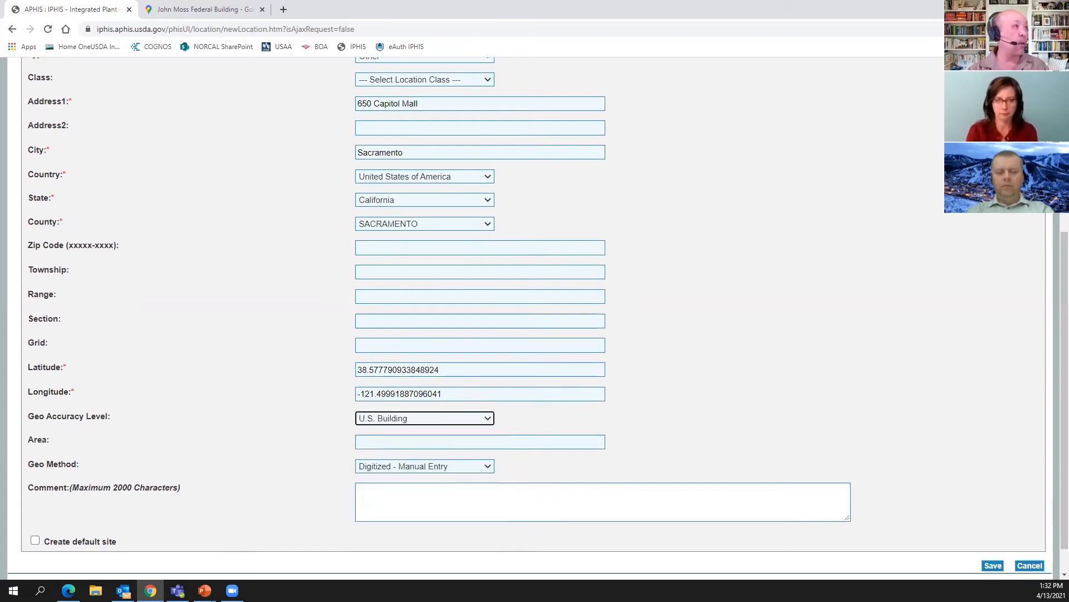
Save the new location, choosing to continue despite its duplicate address.
left_click(993, 566)
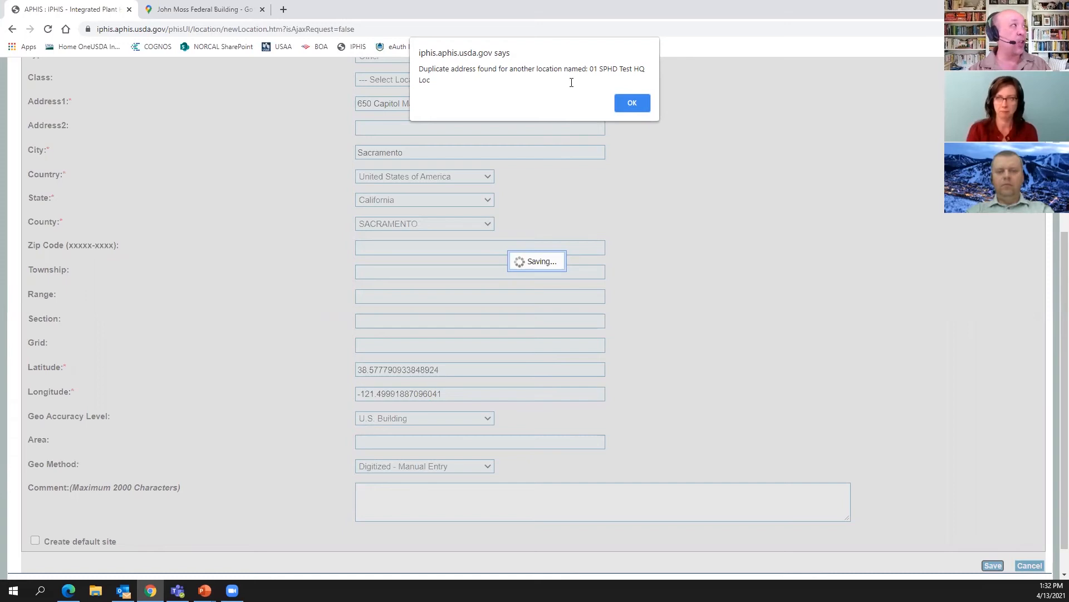
left_click(646, 104)
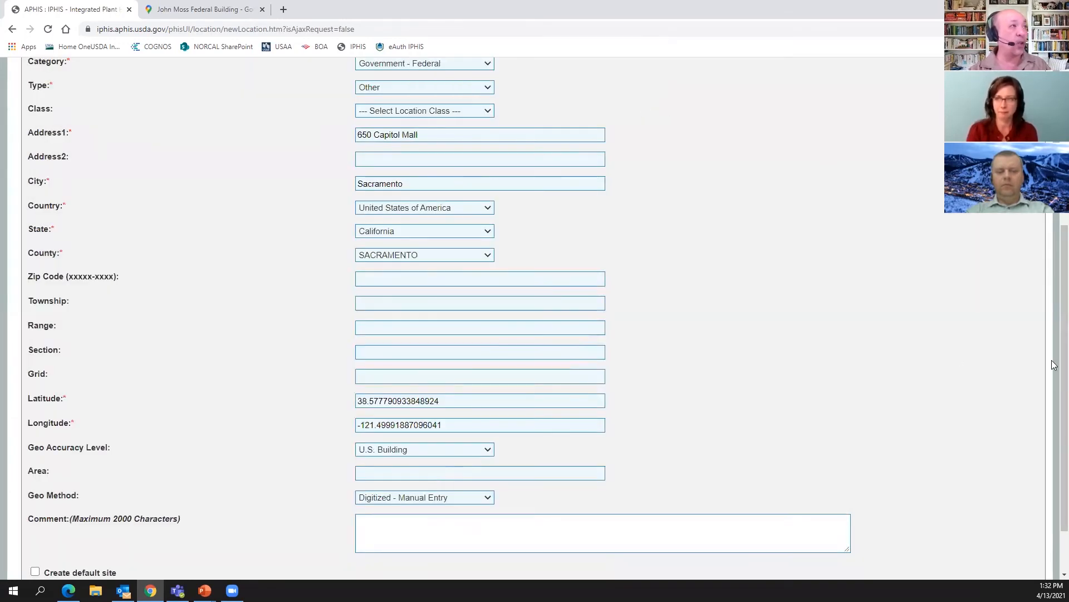
left_click_drag(1054, 365, 1055, 241)
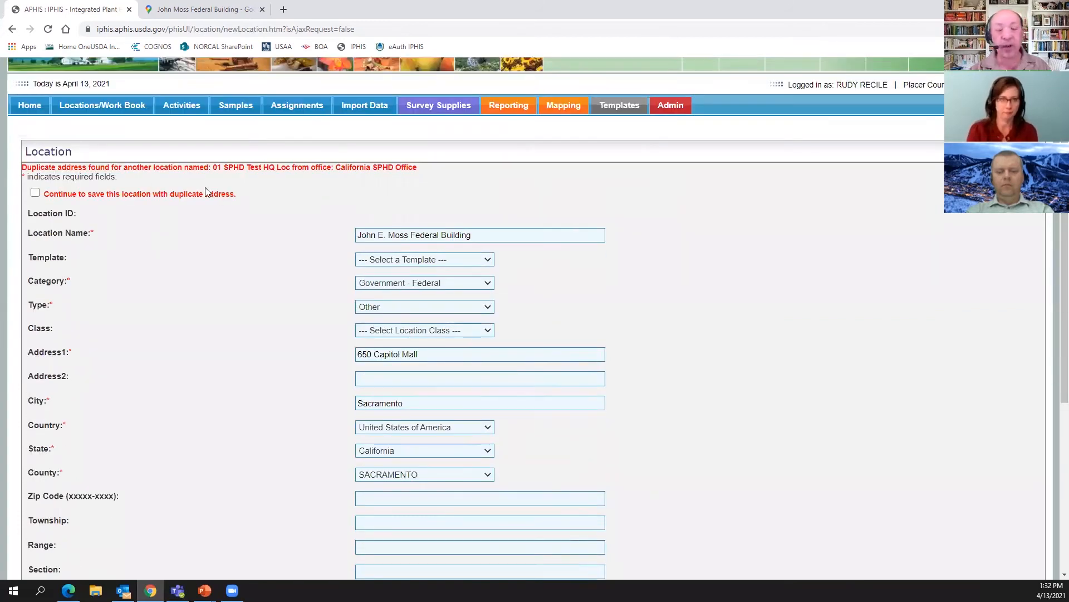
left_click(34, 193)
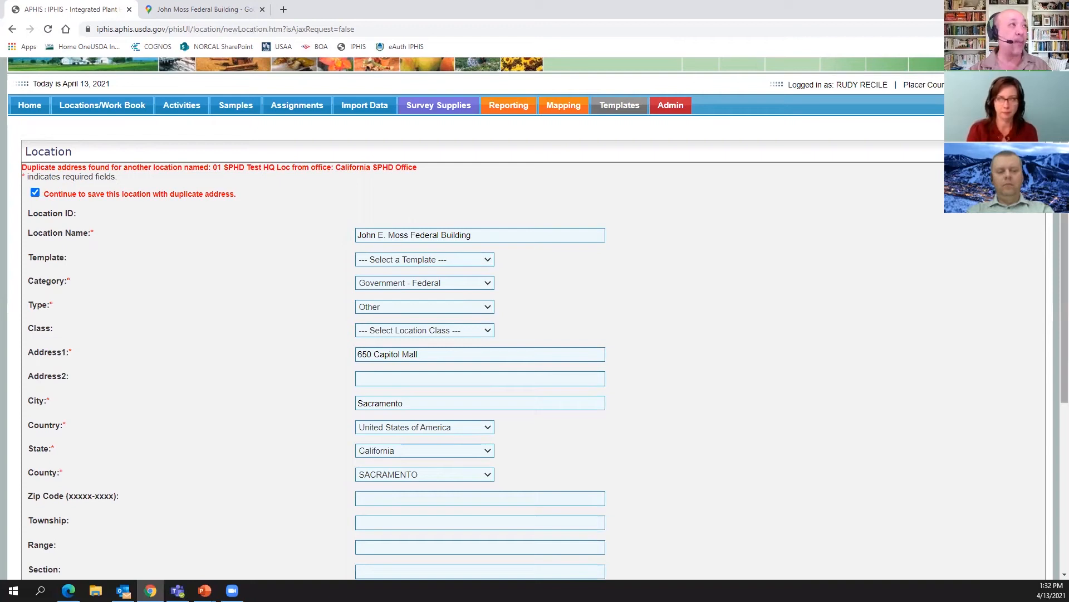
scroll(992, 534, "down", 5)
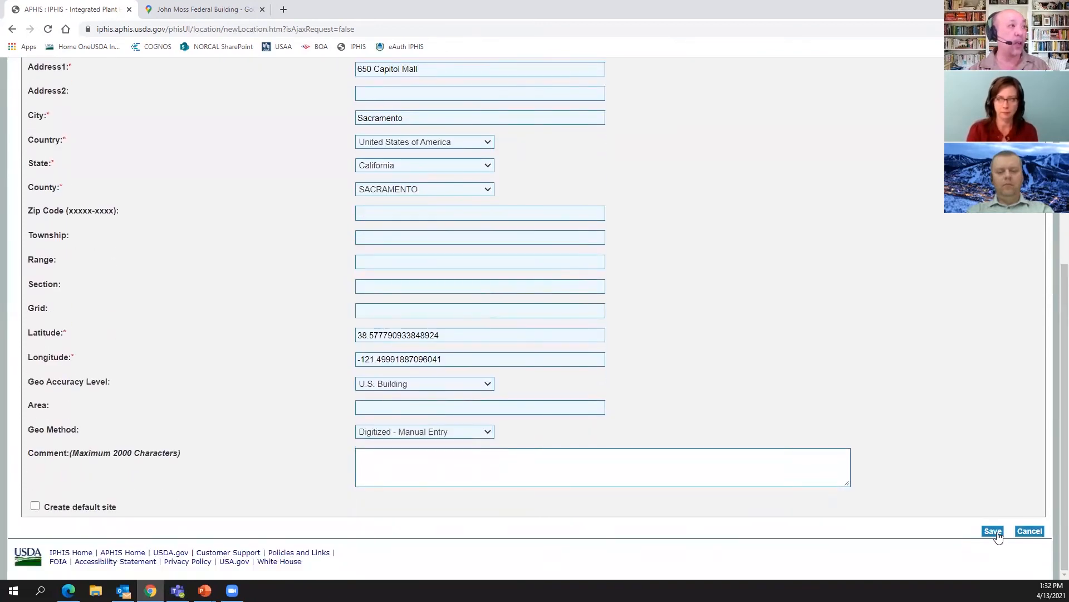
left_click(993, 532)
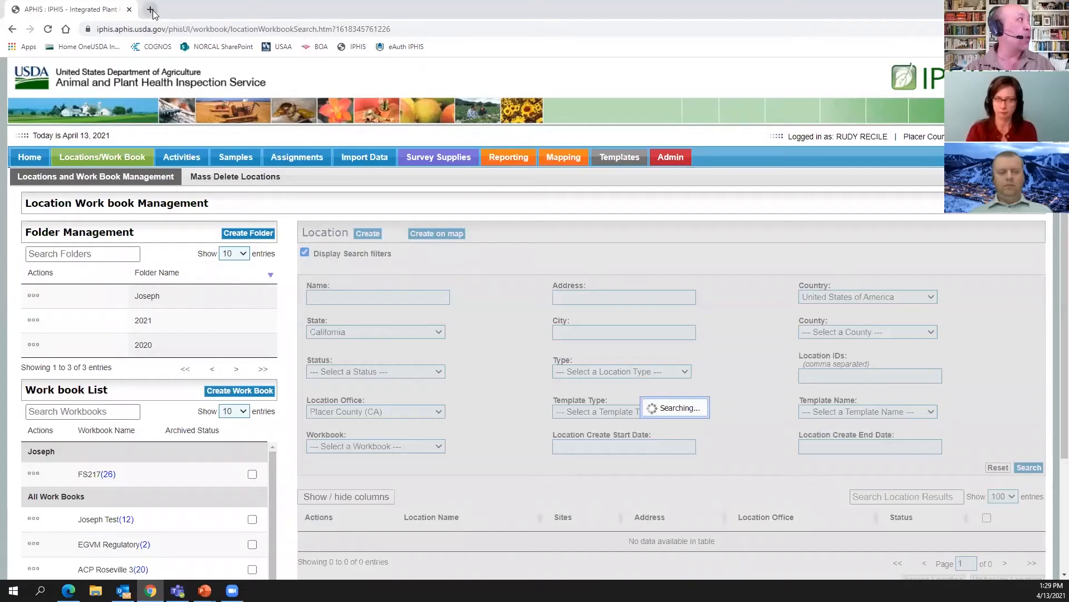
Open Google Maps in a new browser tab and look up the John Moss Federal Building by its street address.
left_click(149, 10)
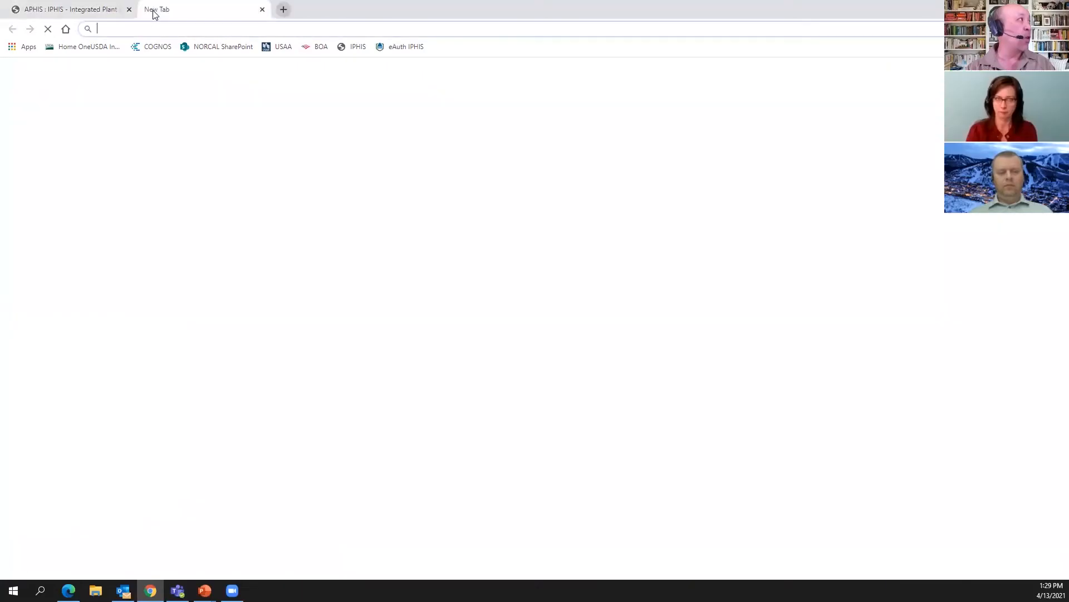
type("google")
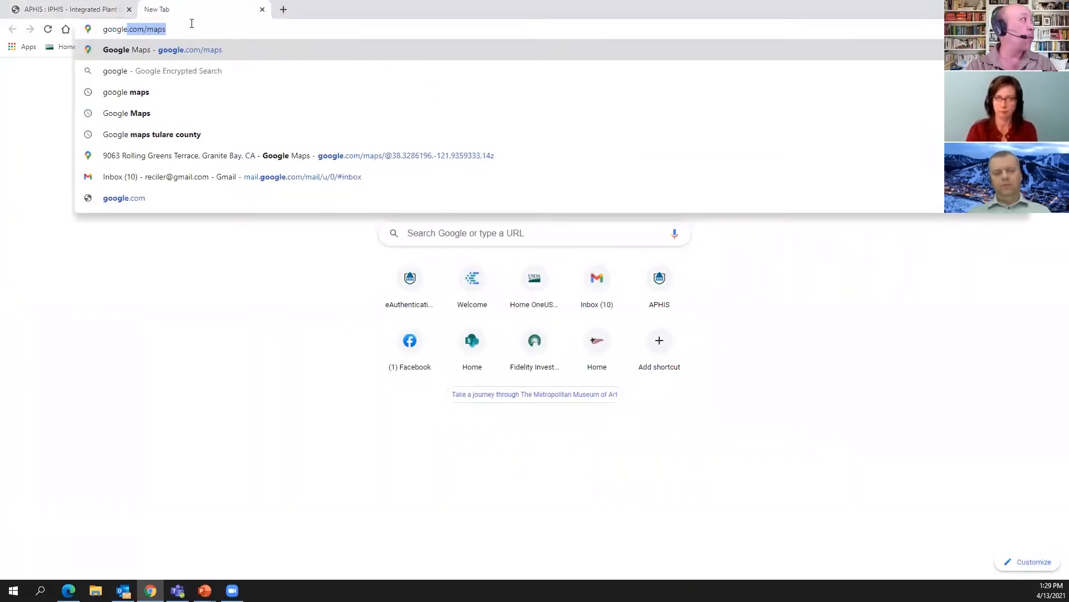
key("Return")
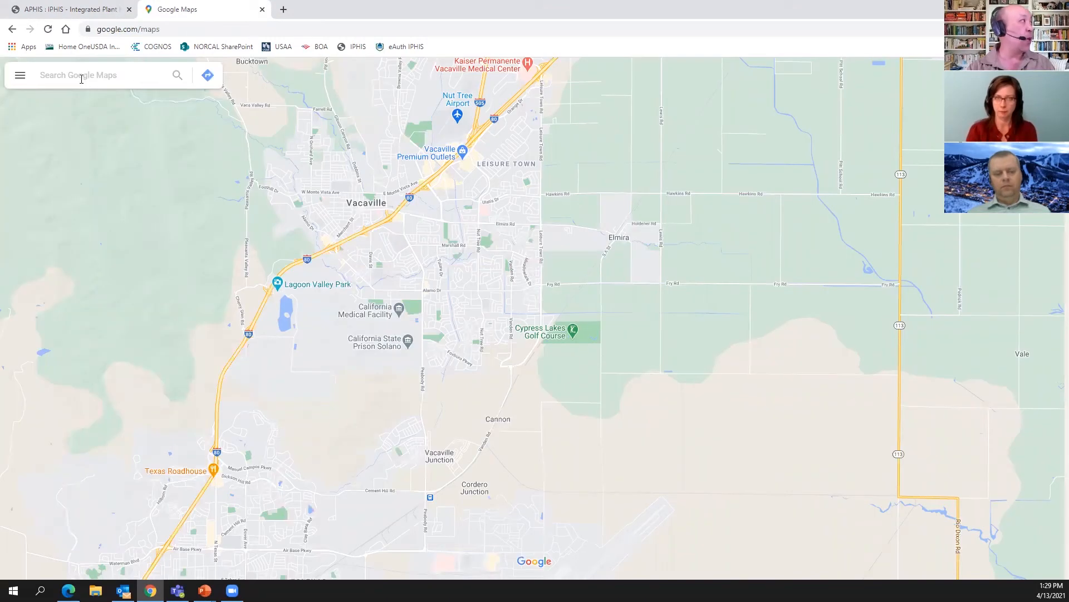
left_click(81, 78)
type("650")
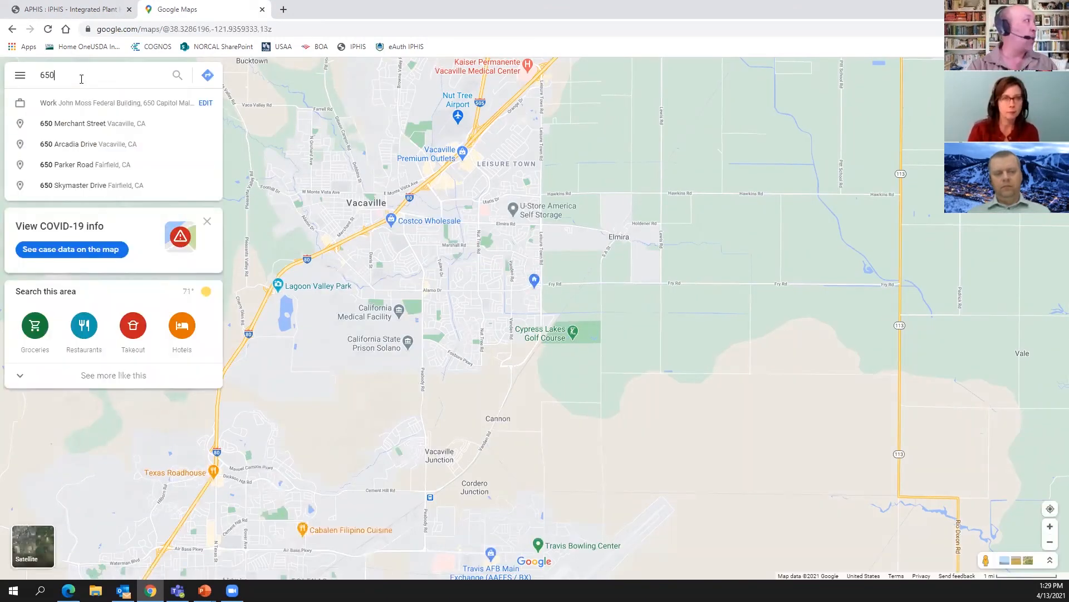
type(" C")
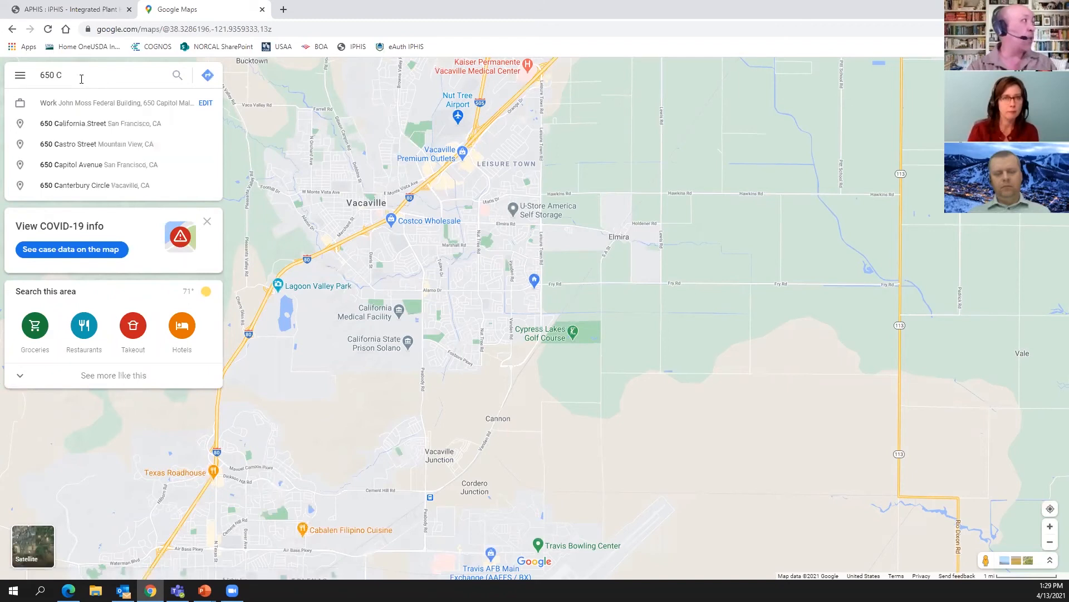
left_click(117, 102)
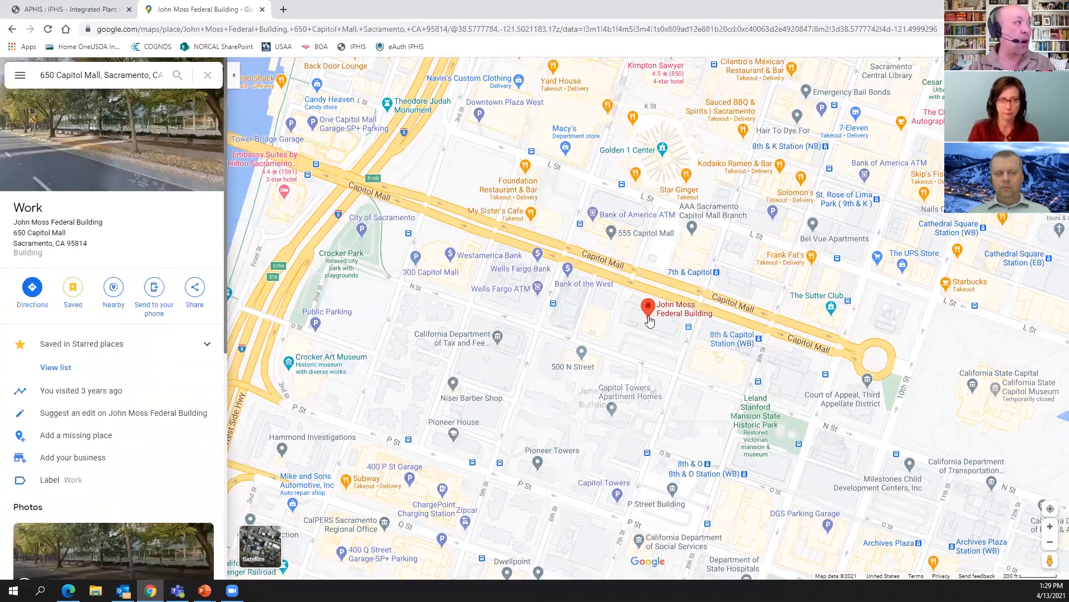
Copy the latitude and longitude of the John Moss Federal Building from its map marker.
mouse_move(649, 325)
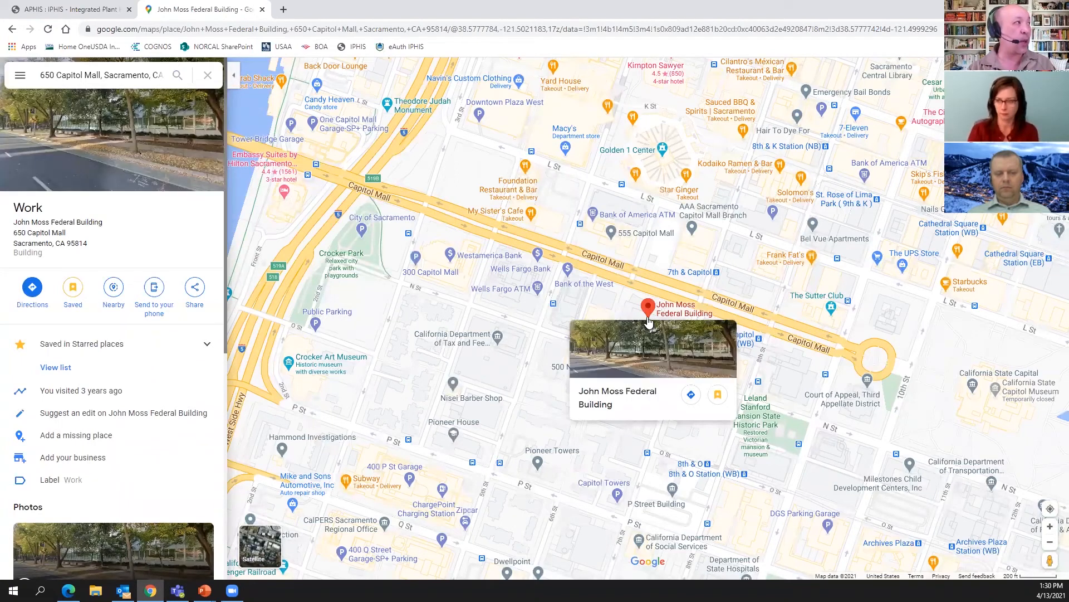
right_click(649, 321)
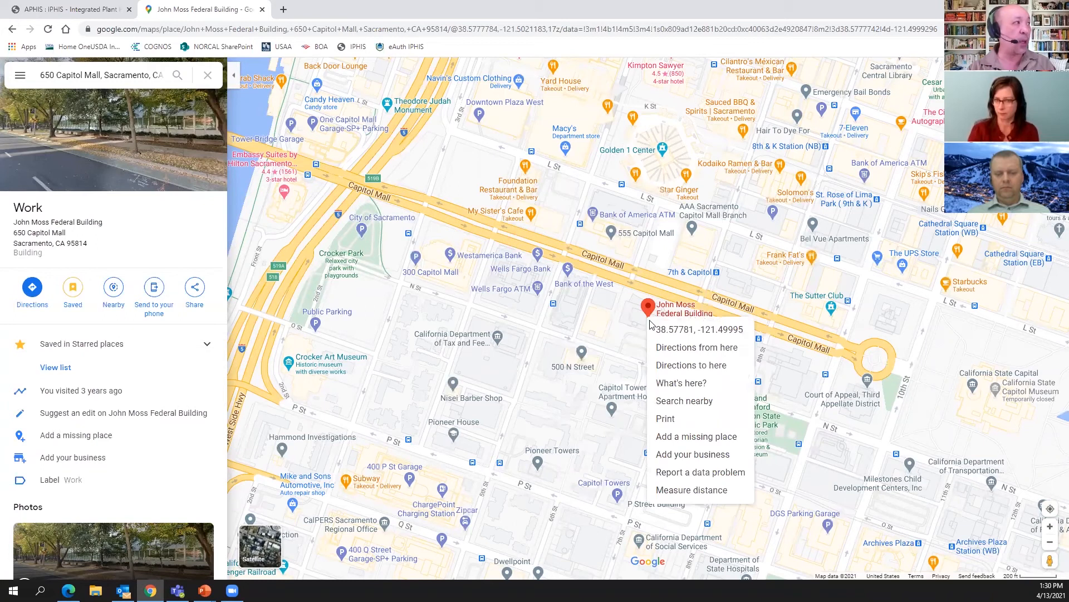
left_click(716, 333)
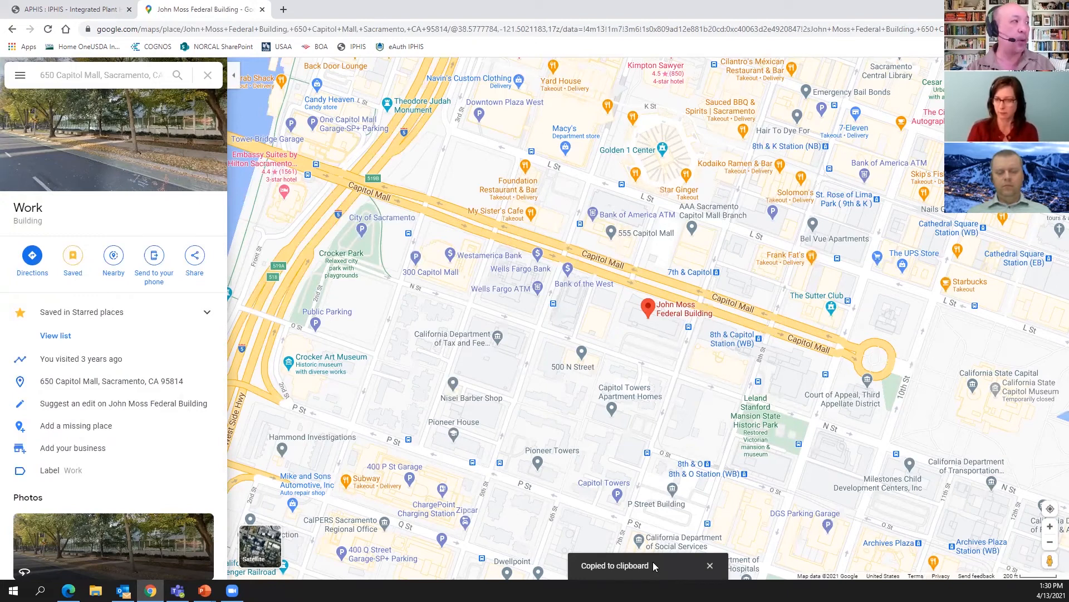
Switch back to IPHIS, start a new location record and paste the copied coordinates into its Latitude field.
left_click(63, 9)
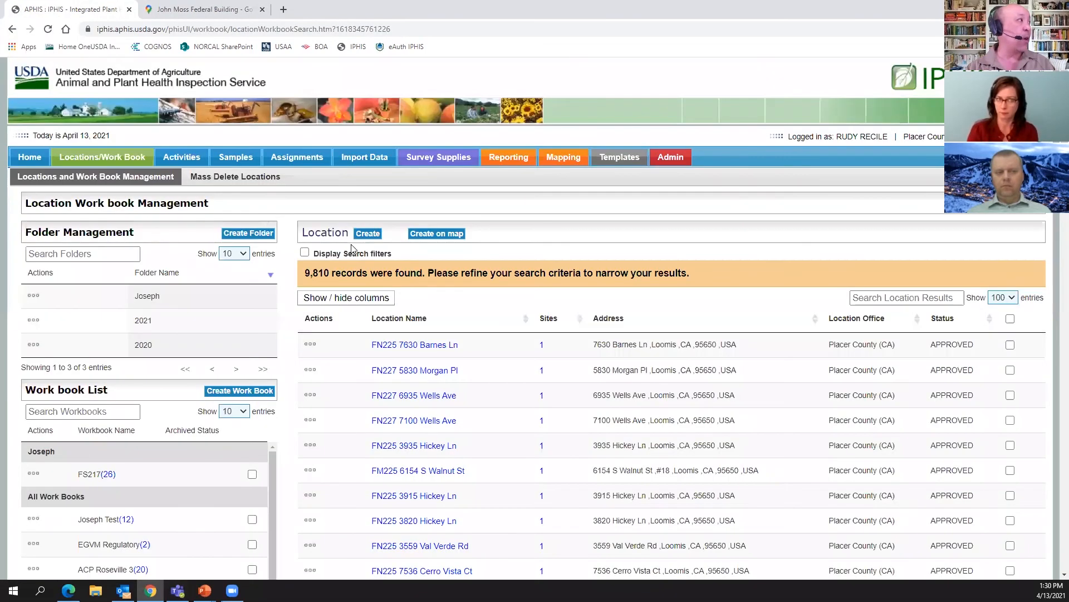
left_click(368, 235)
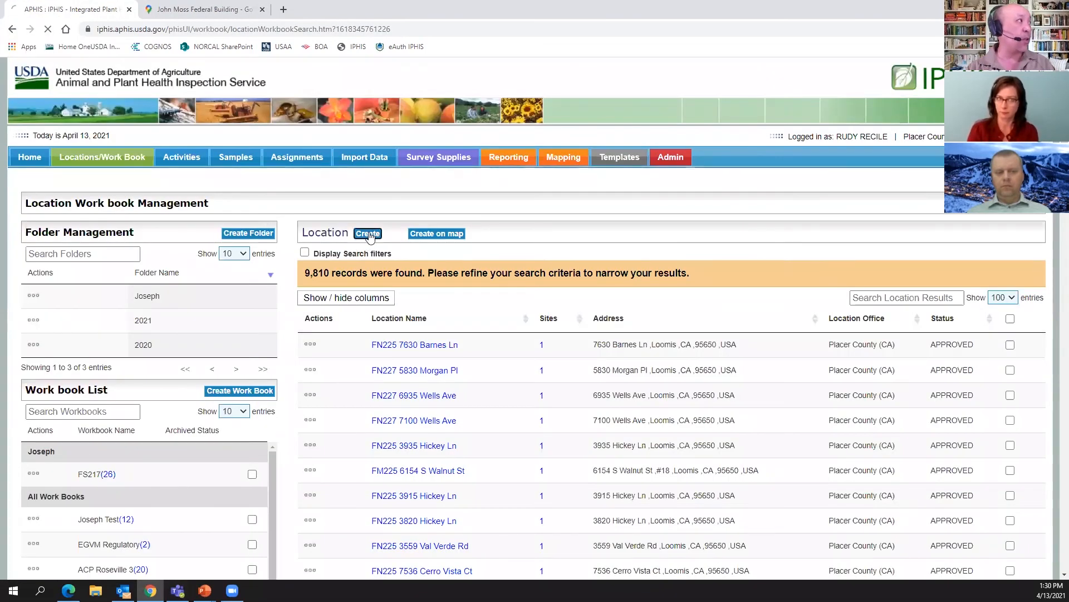
scroll(390, 335, "down", 5)
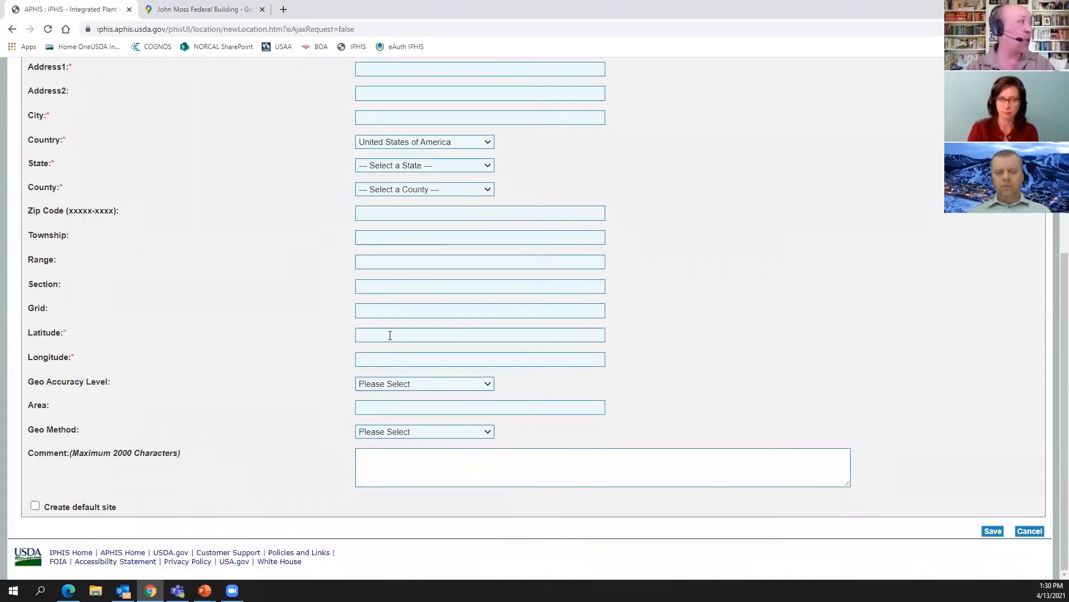
left_click(390, 334)
key("ctrl+v")
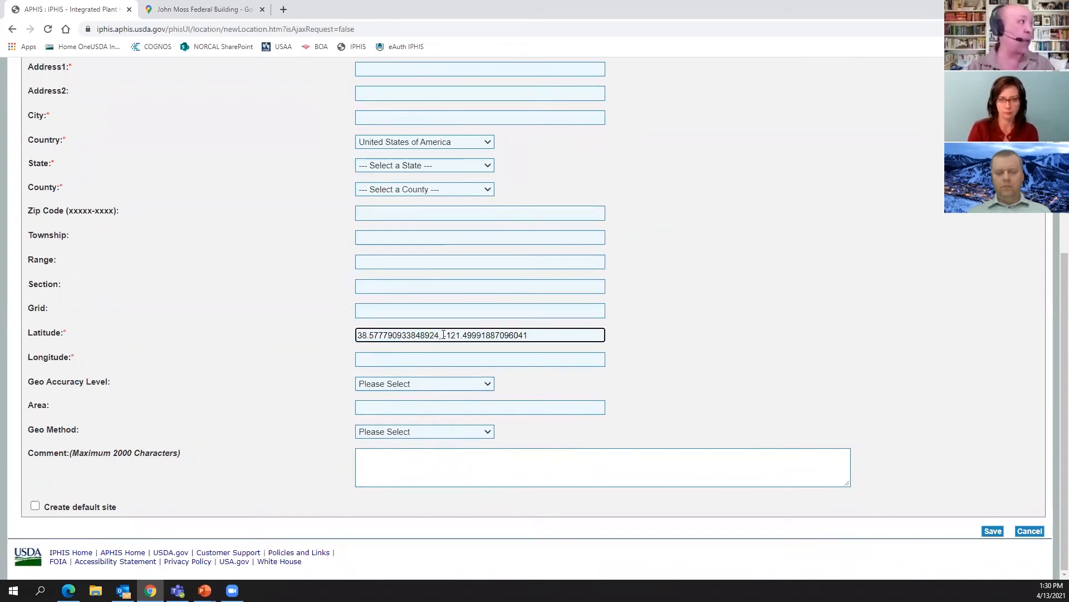
Move -121.49991887096041 from Latitude into the Longitude field, keeping only 38.577790933848924 as the latitude.
double_click(543, 329)
key("ctrl+x")
key("BackSpace")
key("BackSpace")
left_click(414, 359)
key("ctrl+v")
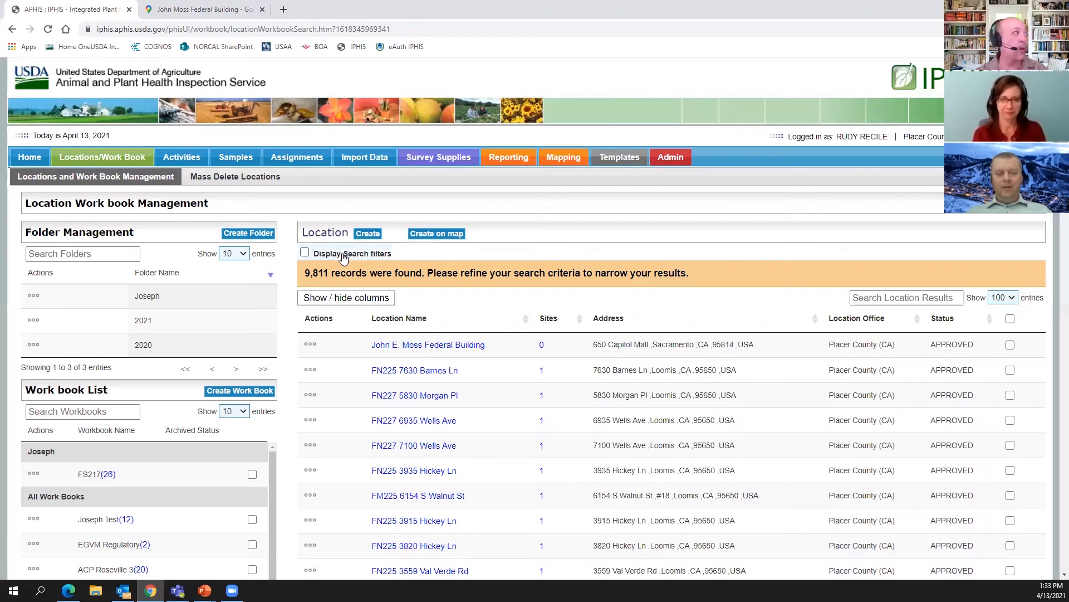
Show the location search filters and search for locations named "John".
left_click(306, 254)
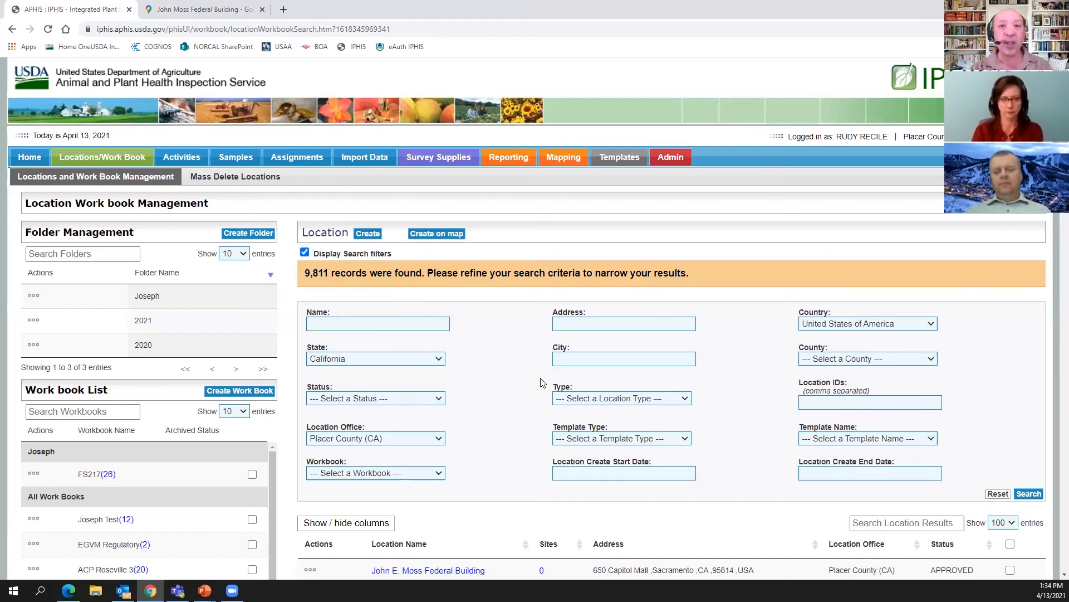
left_click(405, 324)
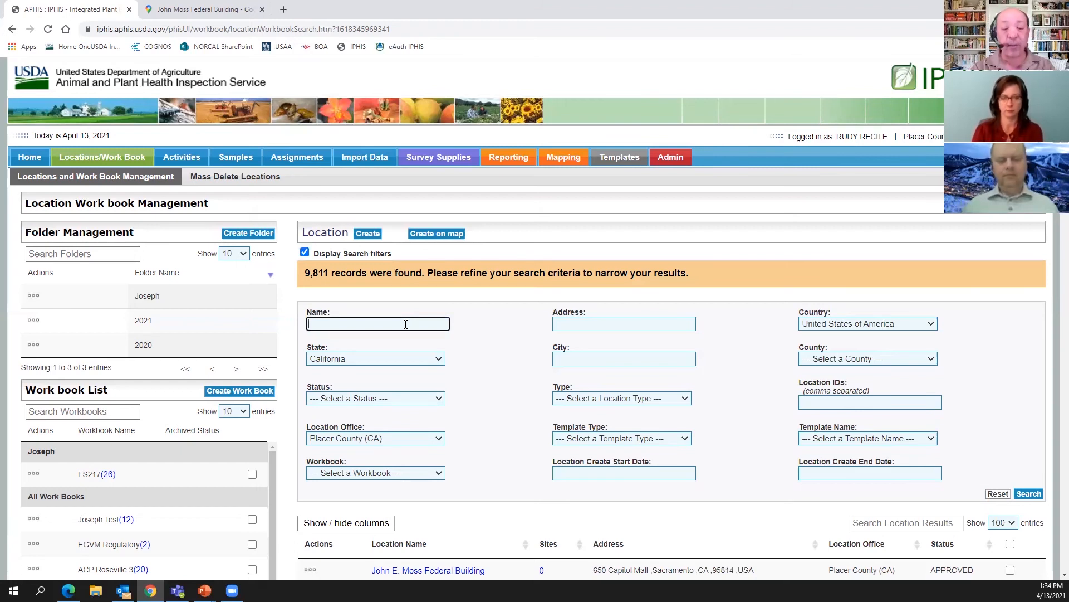
type("John")
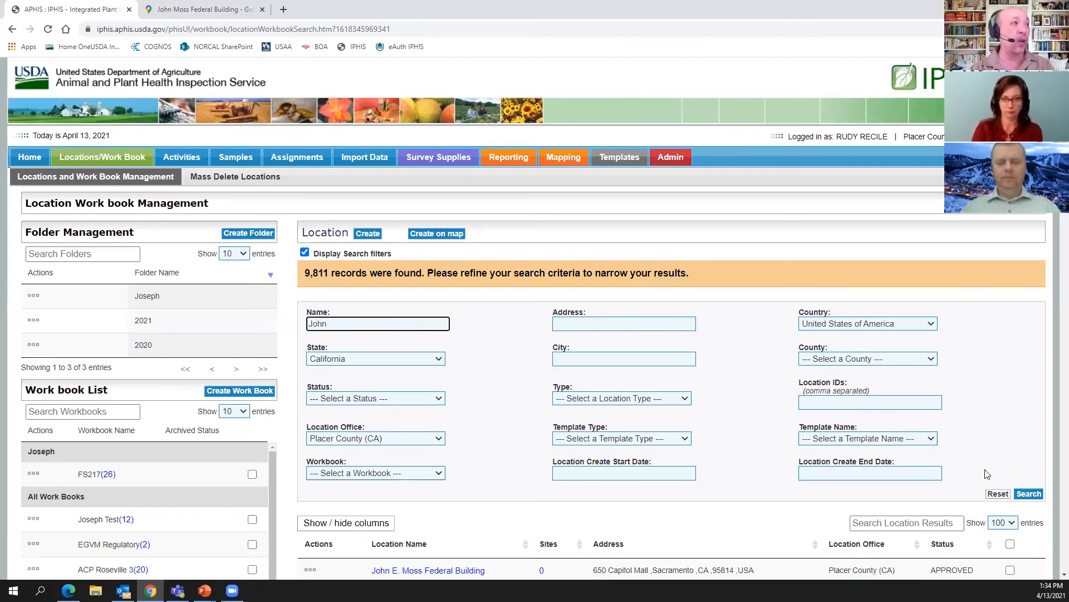
left_click(1030, 494)
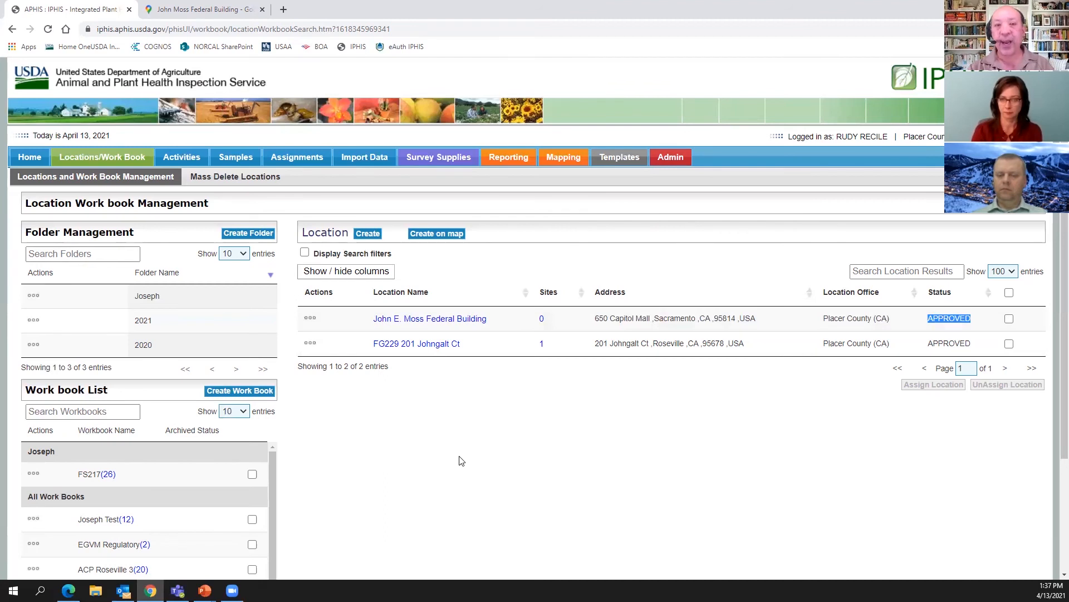
left_click(311, 323)
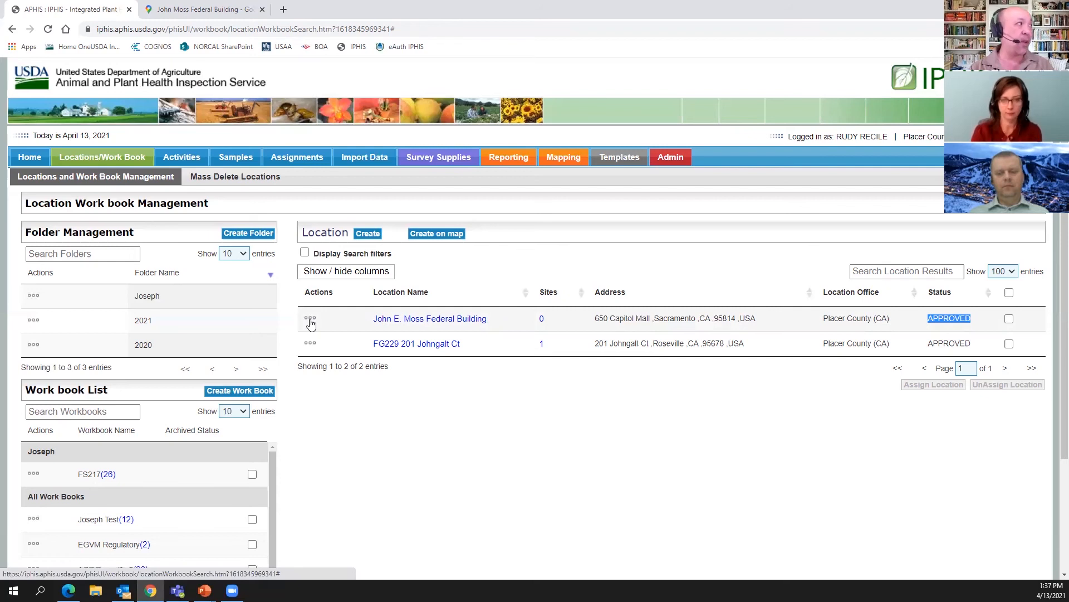
left_click(311, 322)
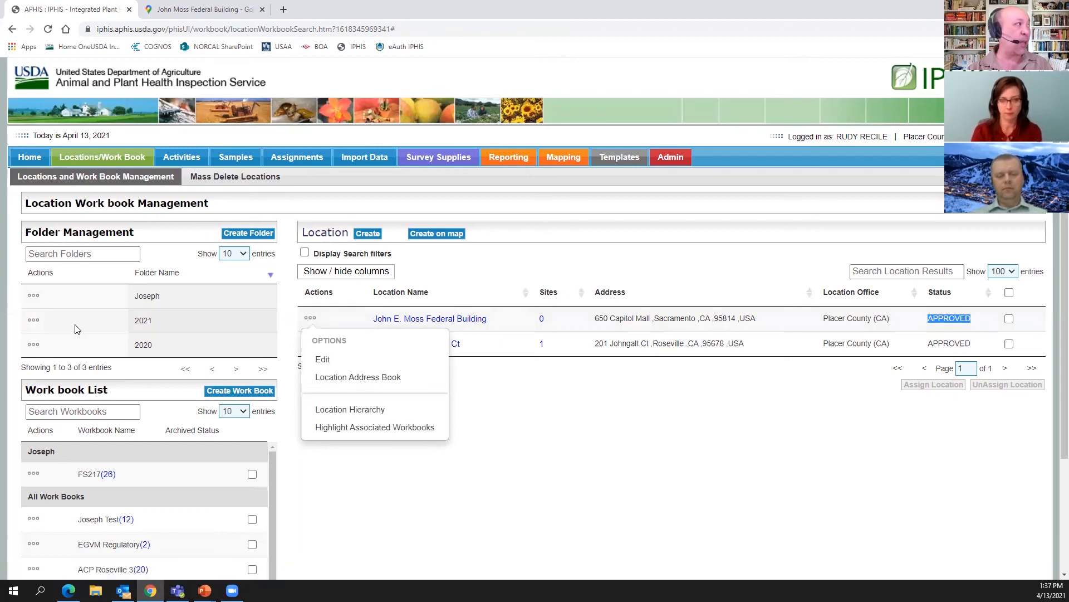
left_click(33, 301)
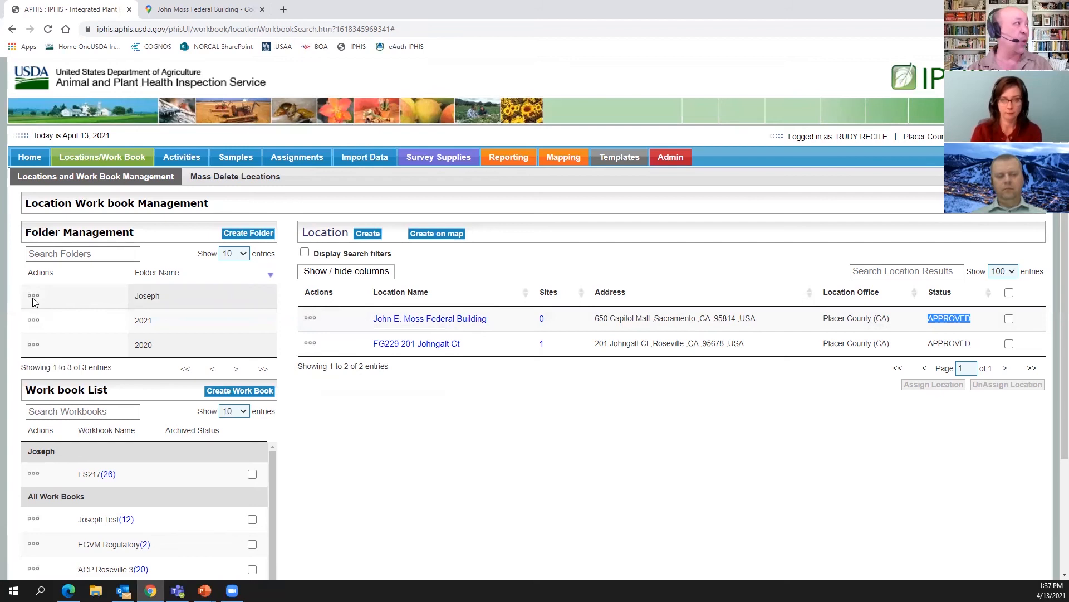
left_click(33, 296)
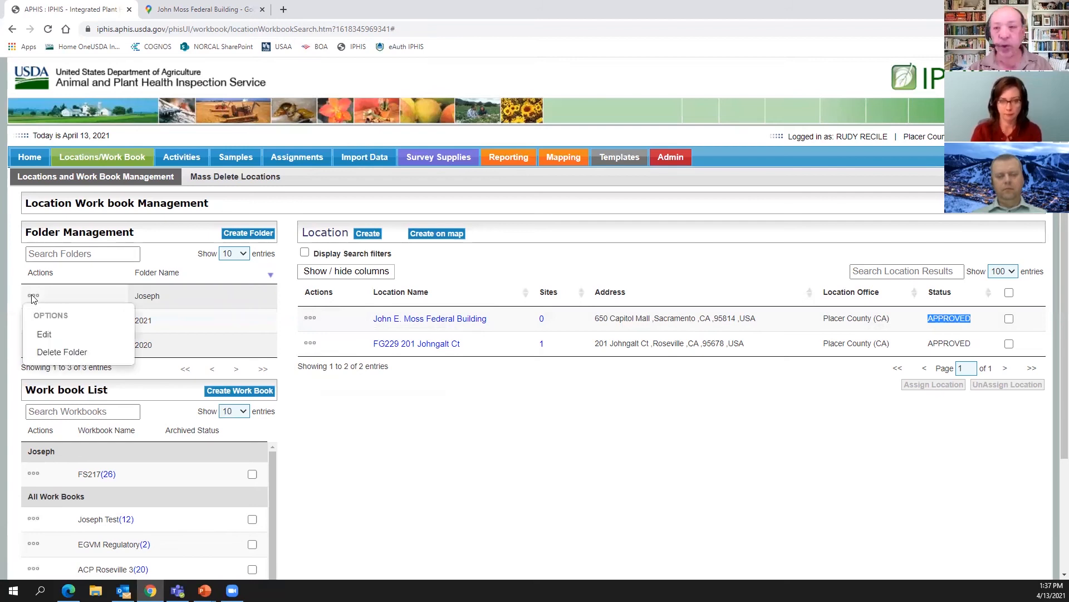
Open the John E. Moss Federal Building location record for editing and review its fields down to the end of the form.
left_click(311, 321)
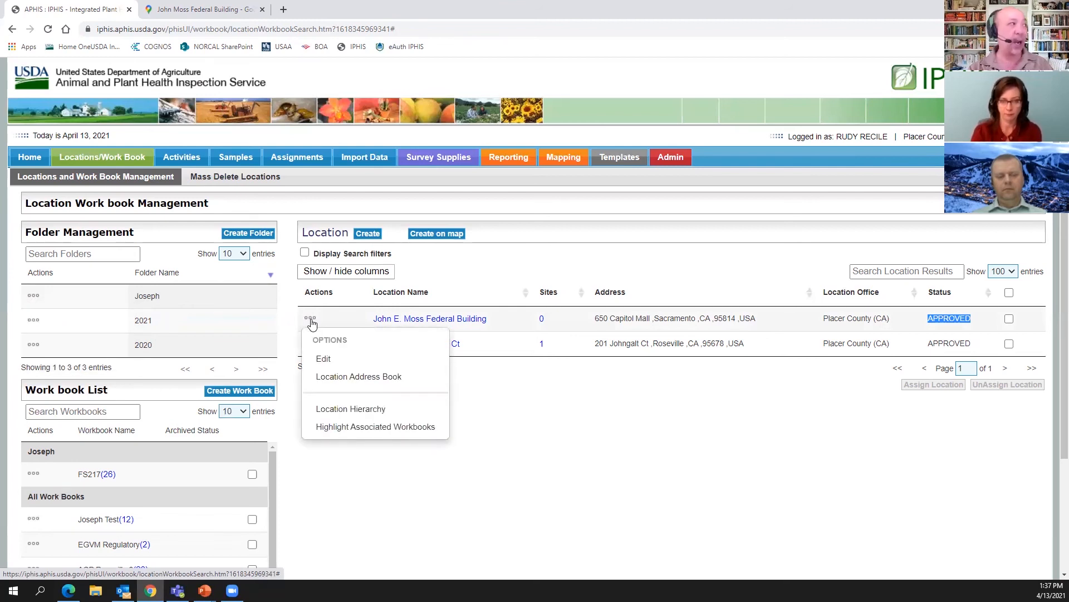
left_click(330, 362)
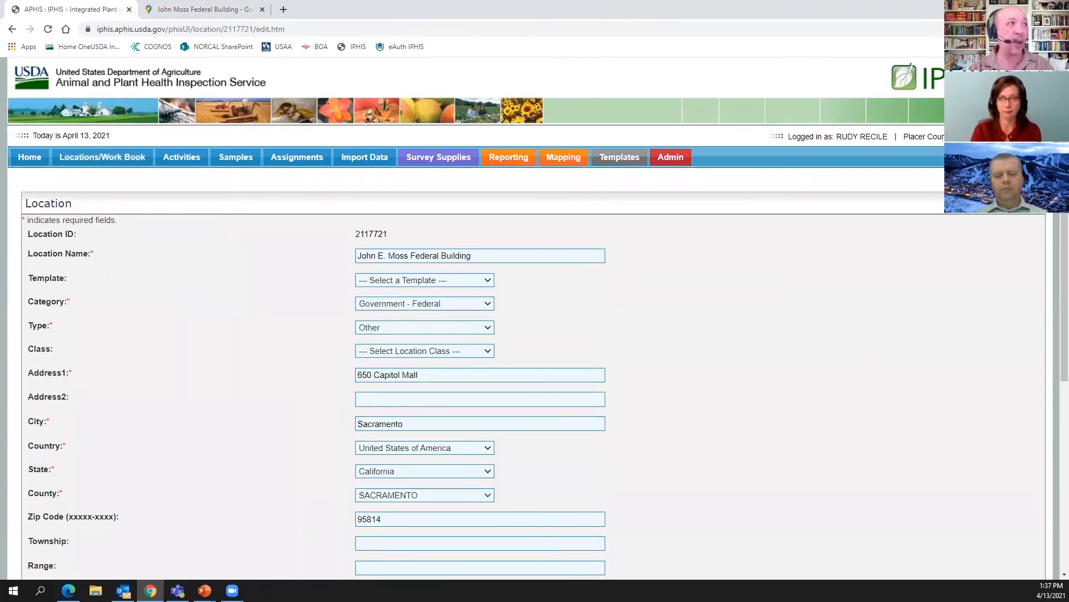
mouse_move(1064, 230)
left_mouse_down()
mouse_move(1064, 418)
mouse_move(1064, 230)
left_mouse_up()
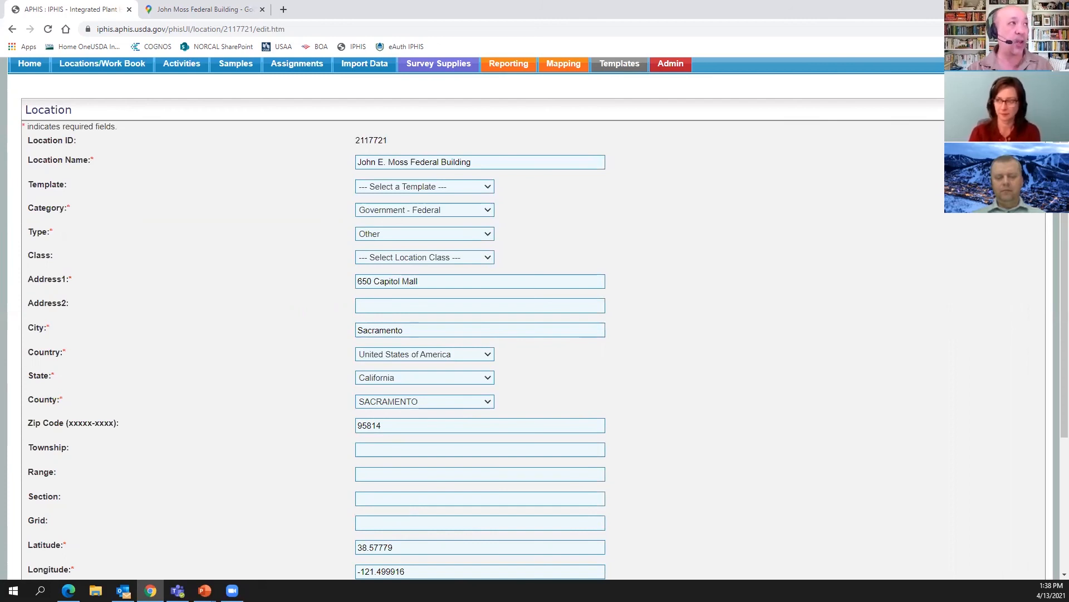
scroll(1054, 219, "down", 4)
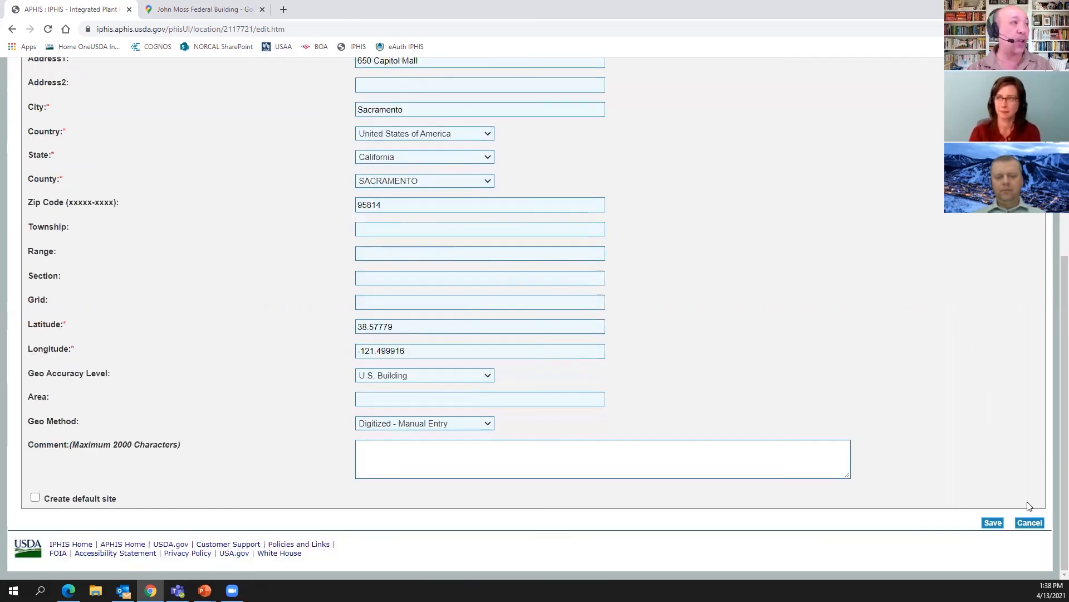
Save the John E. Moss Federal Building location, choosing to continue with the duplicate address.
left_click(994, 523)
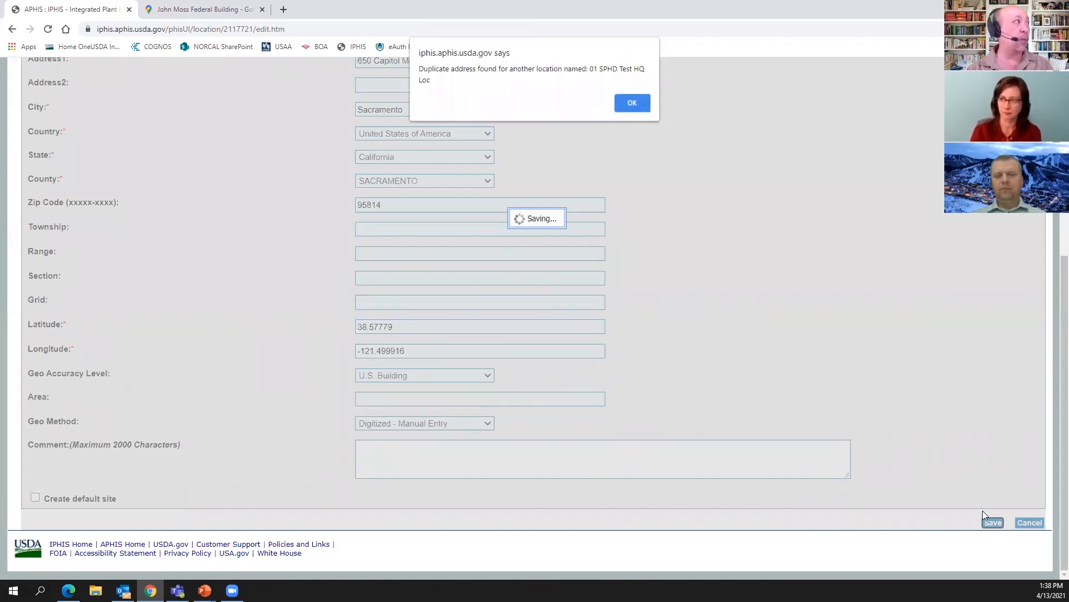
left_click(632, 102)
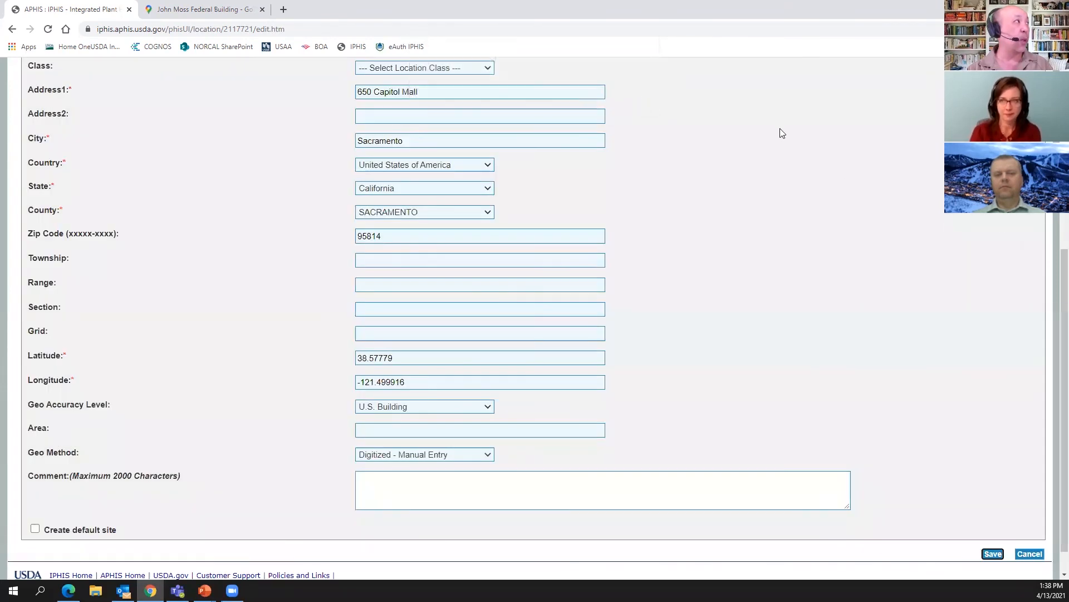
scroll(507, 167, "up", 5)
left_click(35, 191)
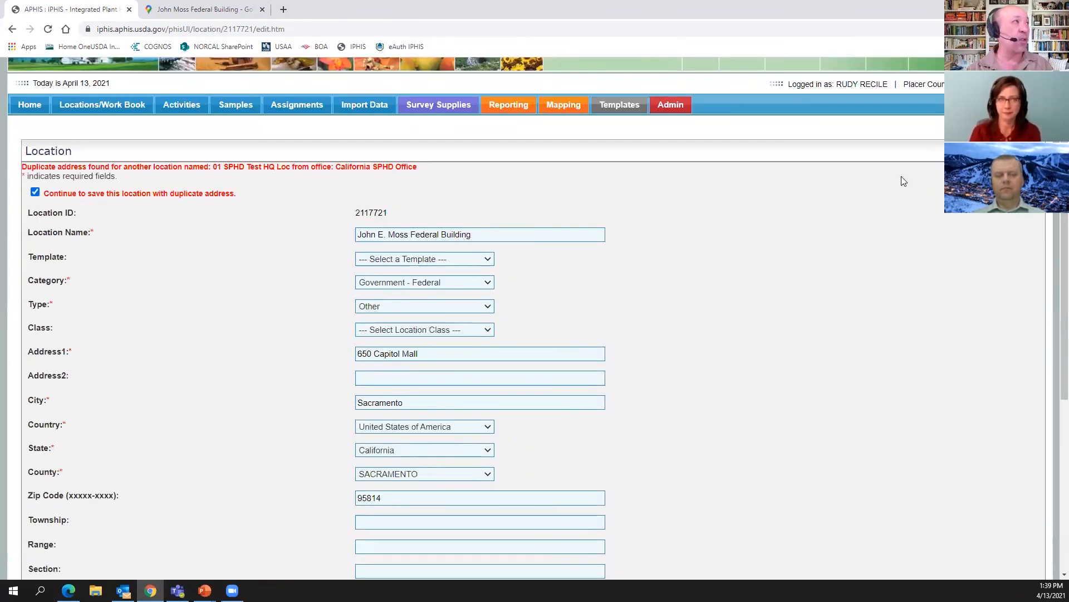
scroll(535, 317, "down", 5)
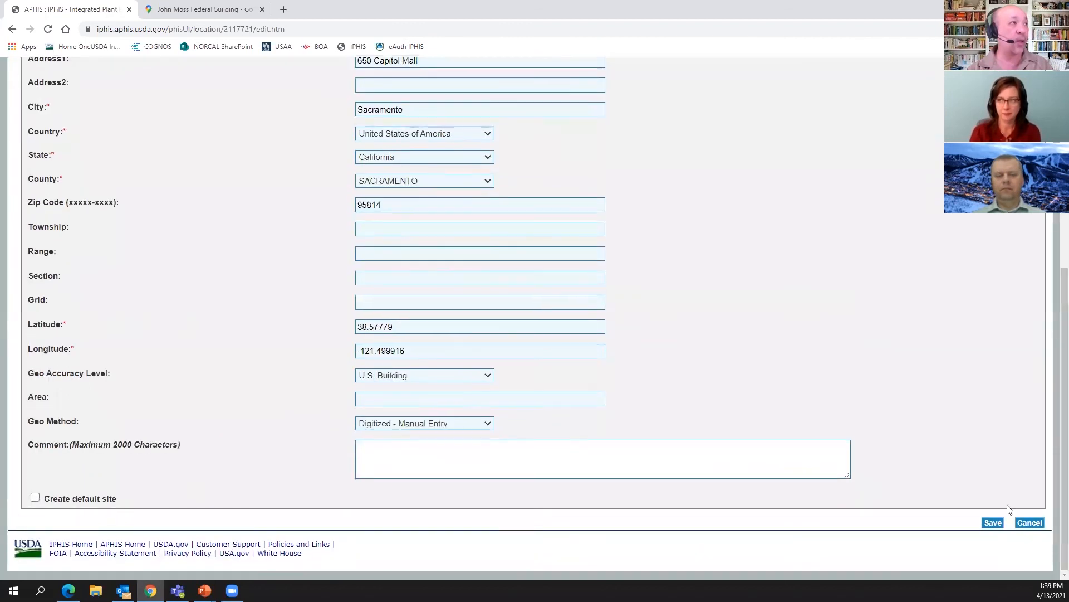
left_click(993, 523)
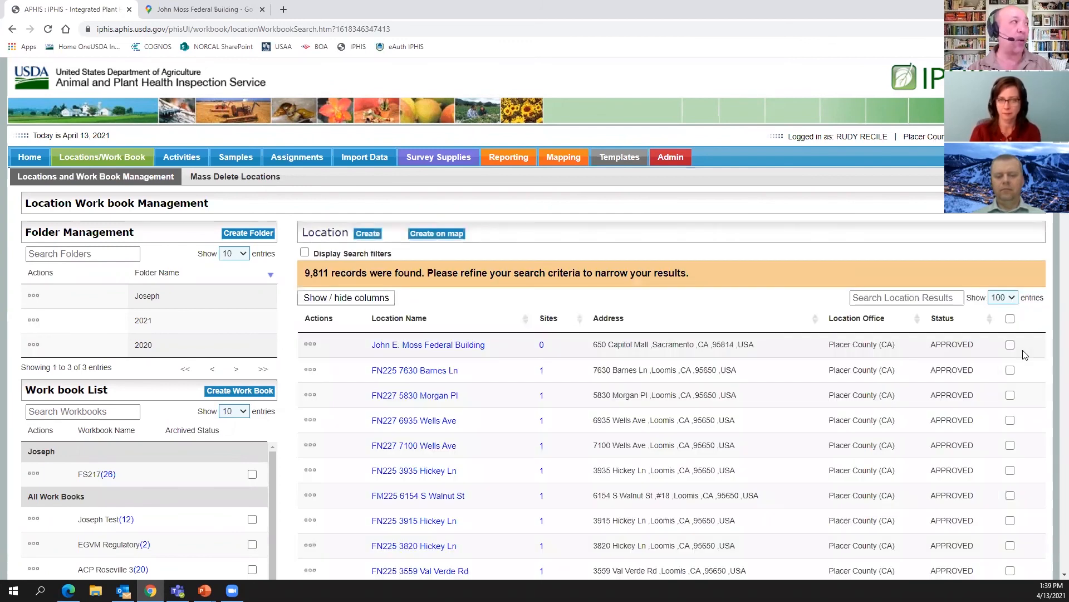
Open the details of the John E. Moss Federal Building location and delete the location.
left_click(439, 346)
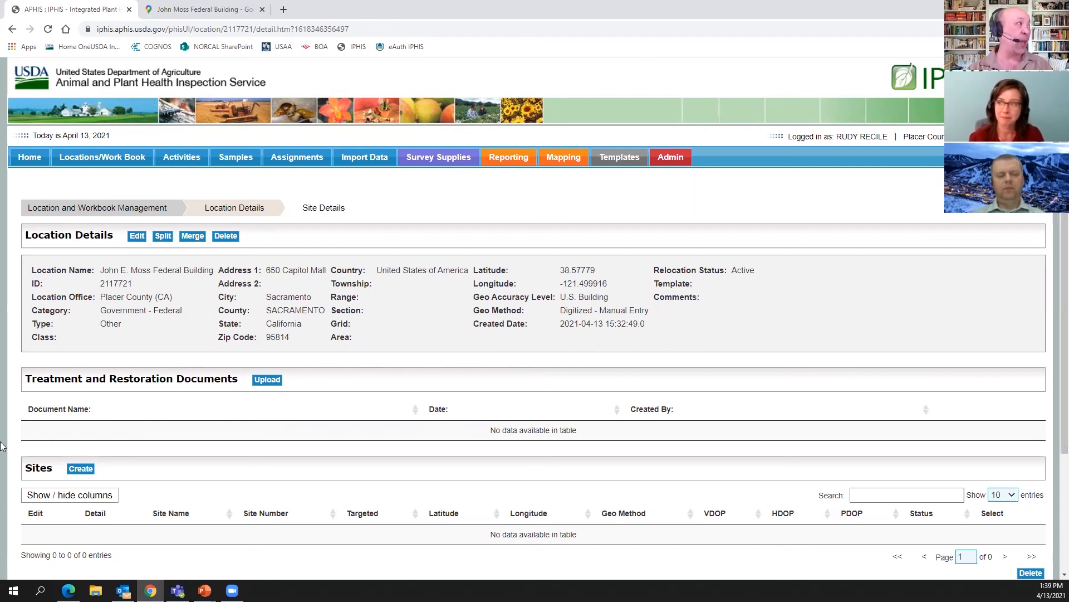
left_click(228, 237)
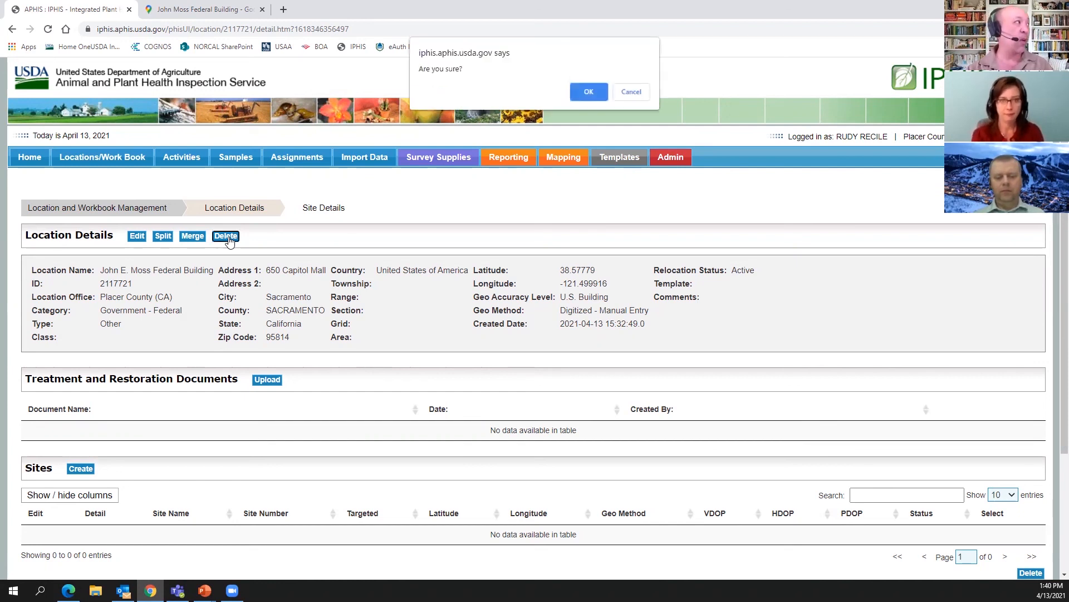
left_click(580, 93)
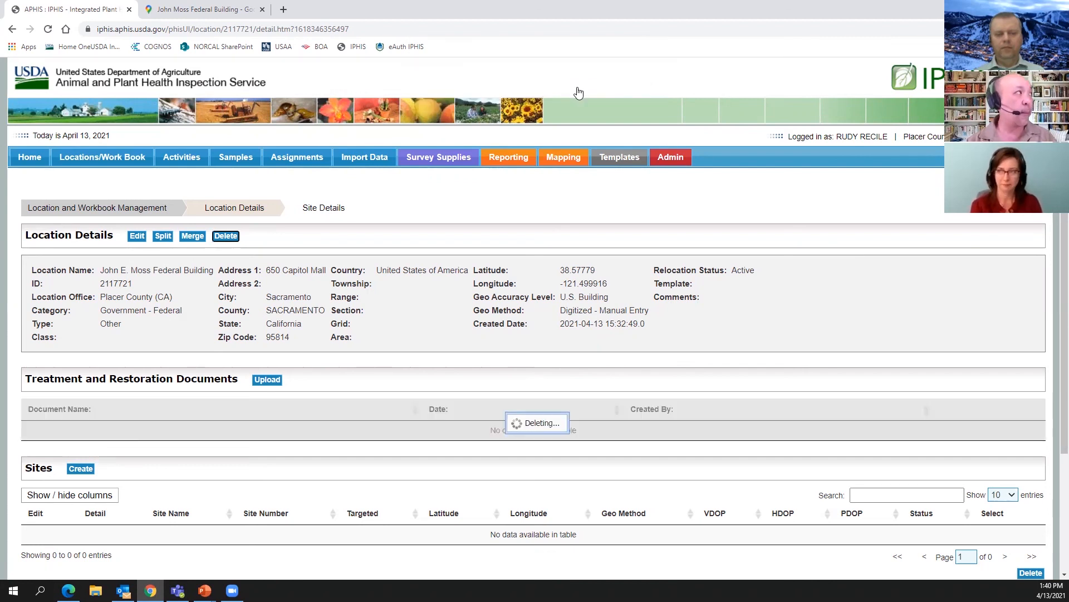